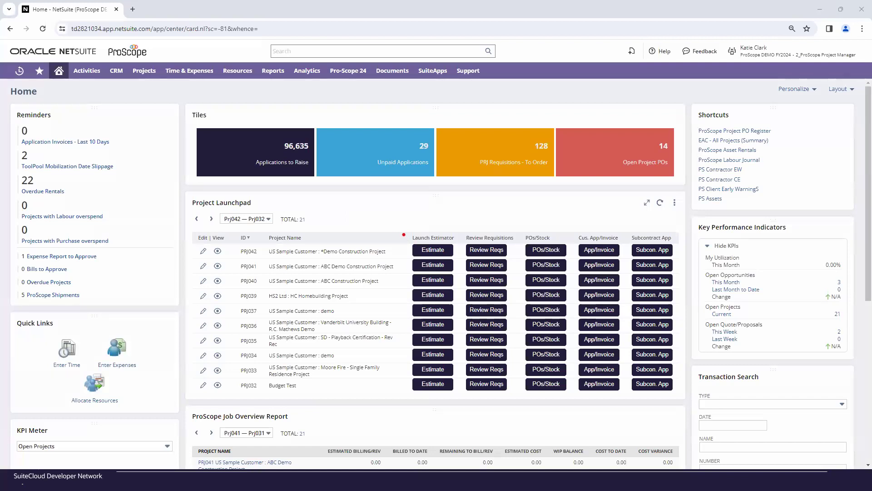
- Launch the estimator for the *Demo Construction Project and choose Division 01 - General Requirement as the activity task
mouse_move(402, 233)
mouse_down()
mouse_move(569, 269)
mouse_move(688, 261)
mouse_up()
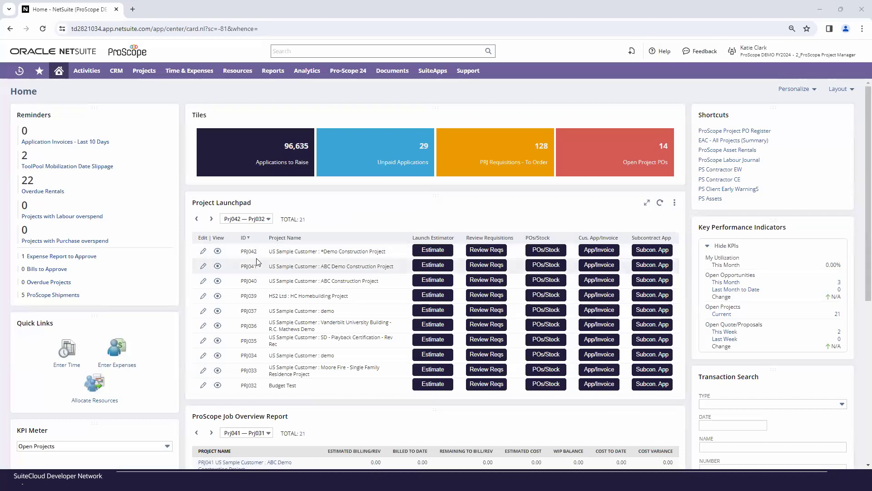
click(445, 254)
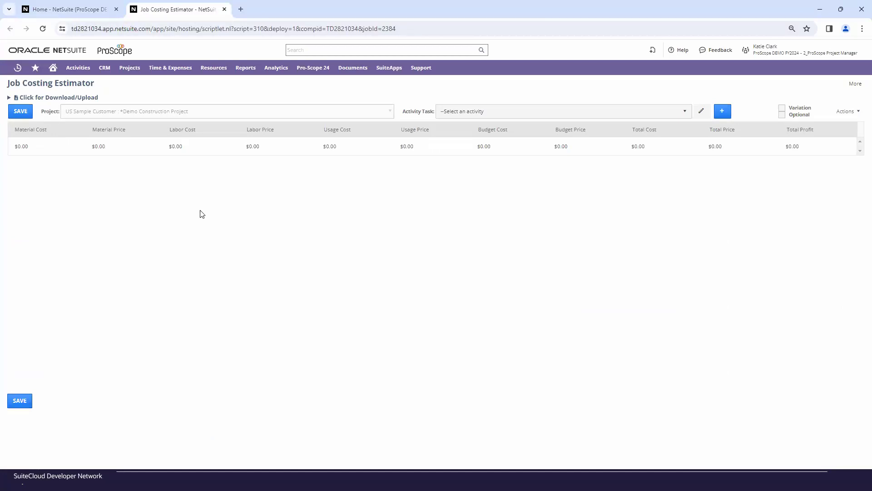
click(476, 116)
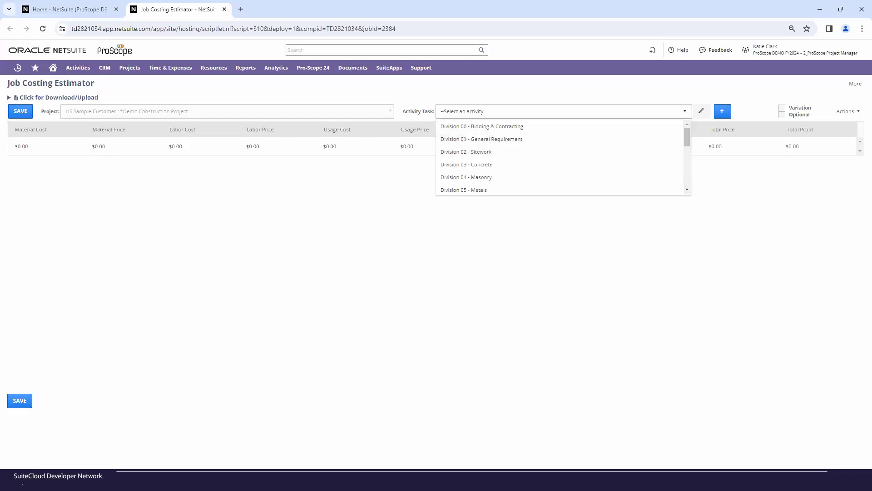
click(504, 140)
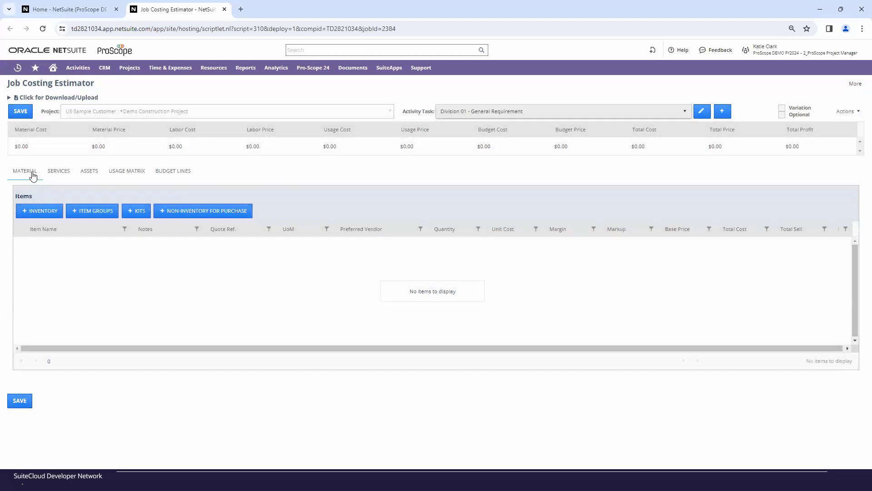
- Search the inventory catalogue with the wildcard %%% and add JUNCTION BOX 20MM 1WAY to the materials with quantity 5
click(29, 213)
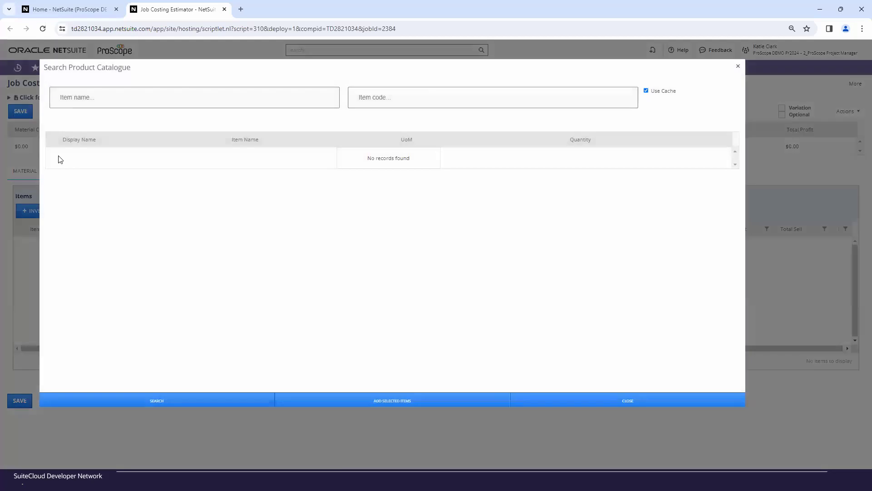
click(75, 98)
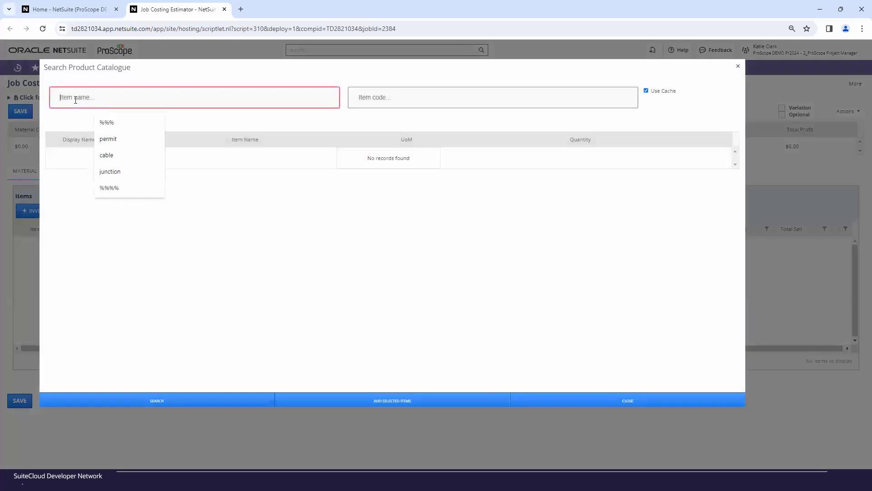
click(102, 122)
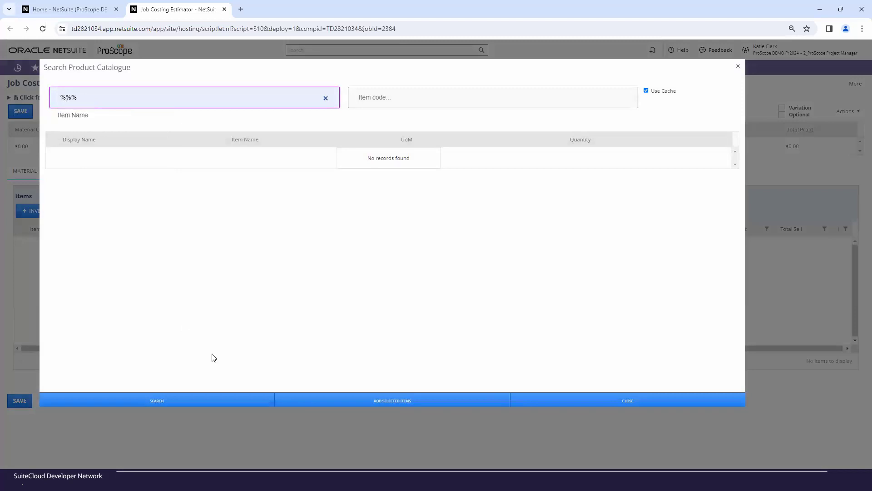
click(232, 398)
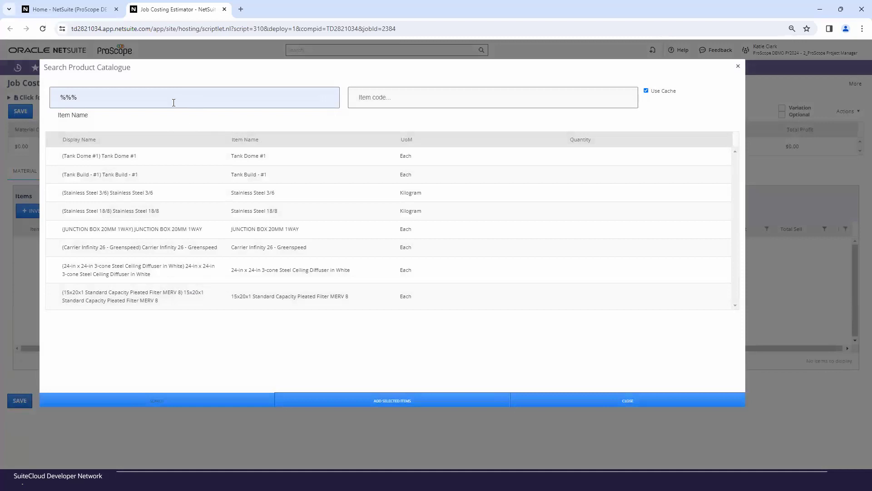
click(568, 229)
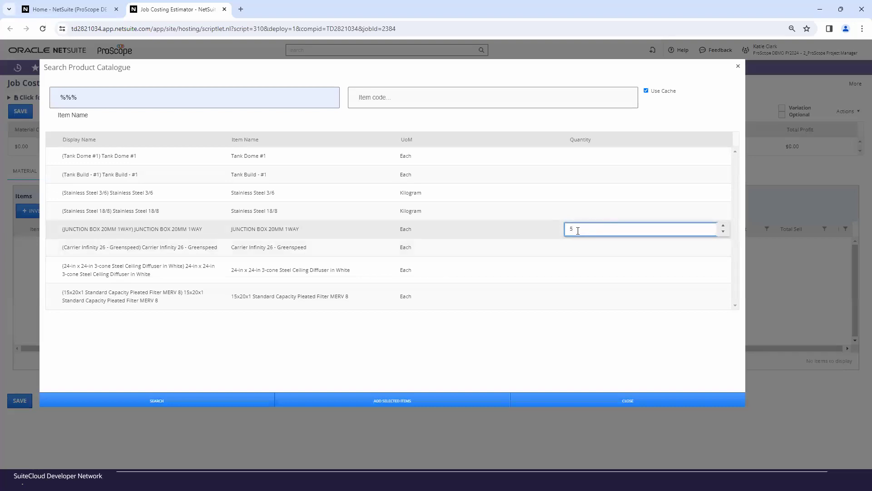
click(402, 402)
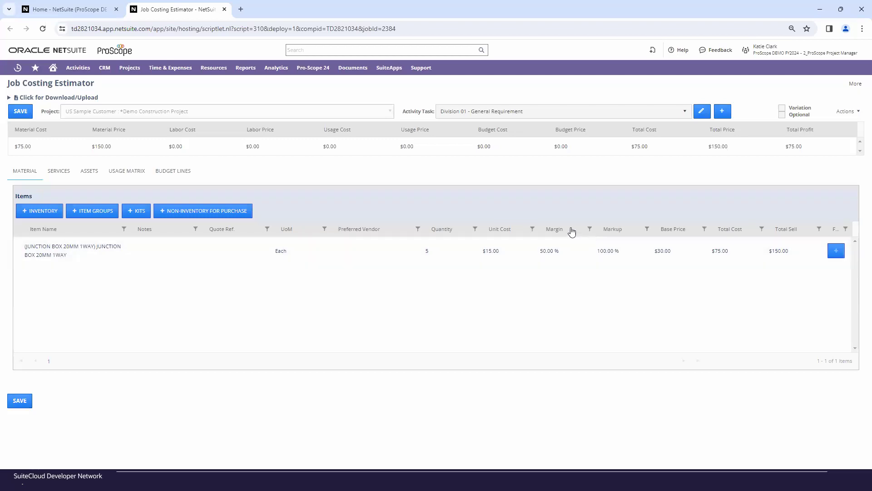
- Set the junction box line's markup to .7 (70%)
click(493, 253)
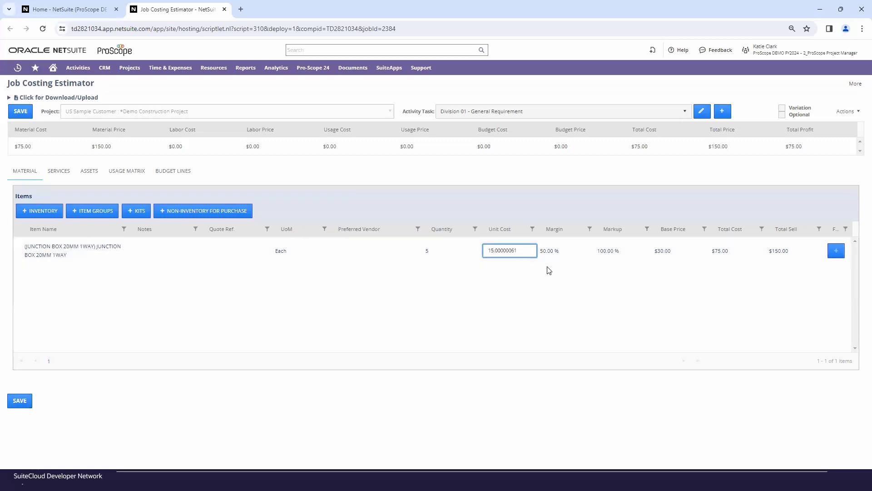
click(620, 251)
click(645, 253)
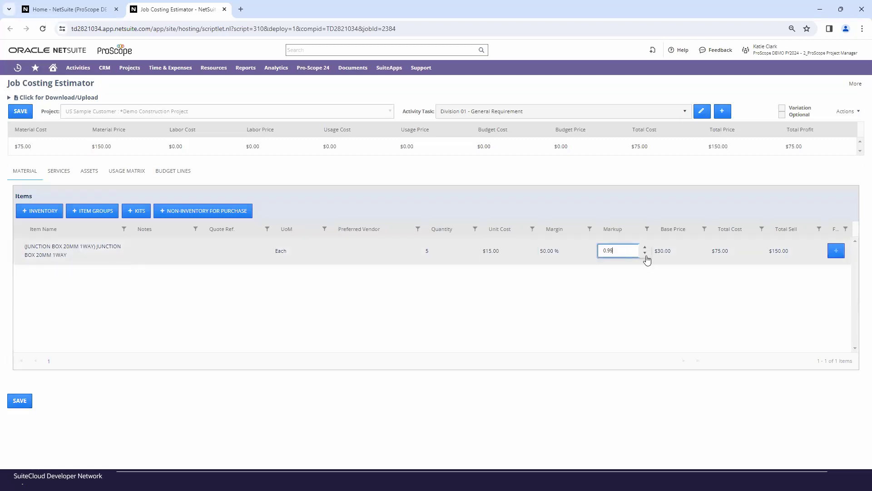
click(645, 255)
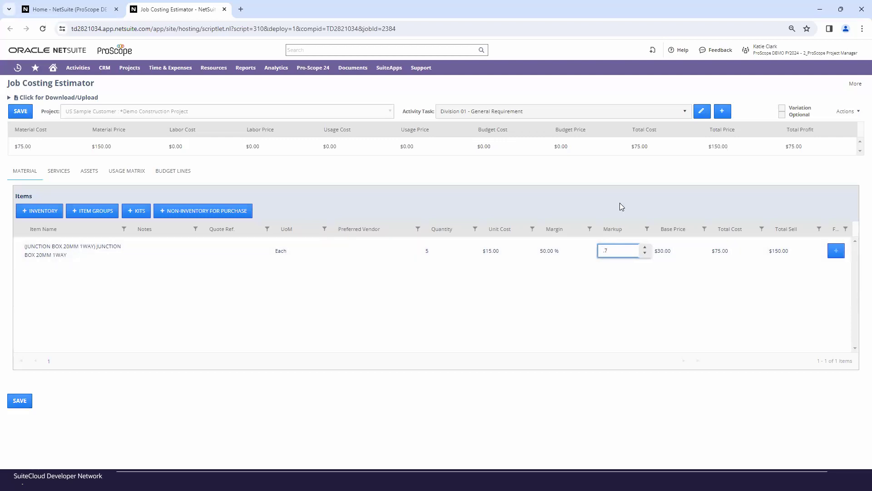
click(591, 187)
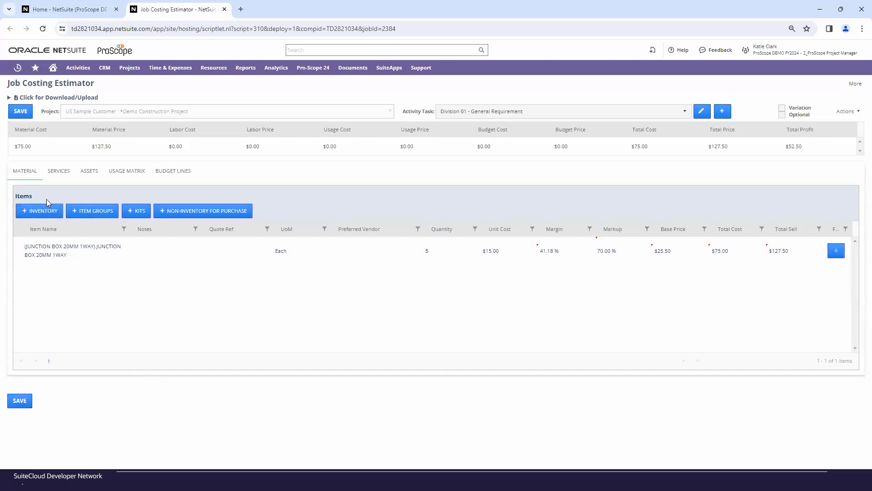
- Search the non-inventory purchase items for "permit" and add 01-100 Permits to the materials with quantity 1
click(168, 214)
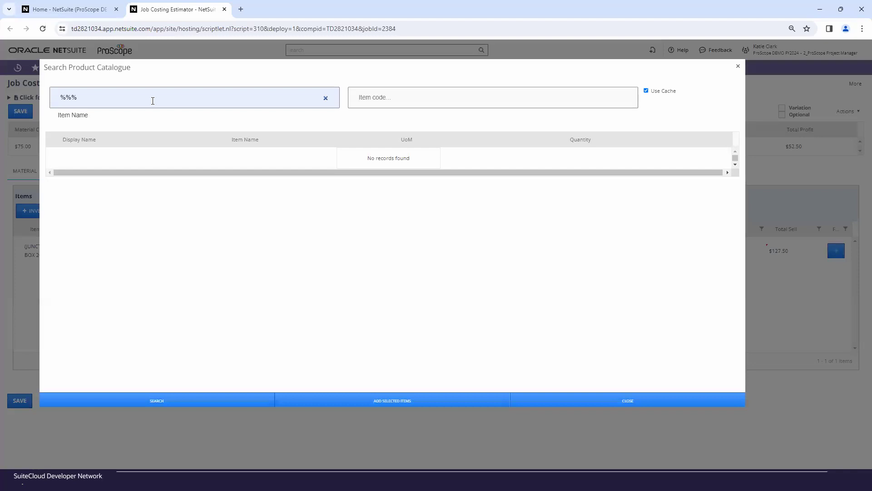
double_click(73, 107)
drag(80, 101, 62, 101)
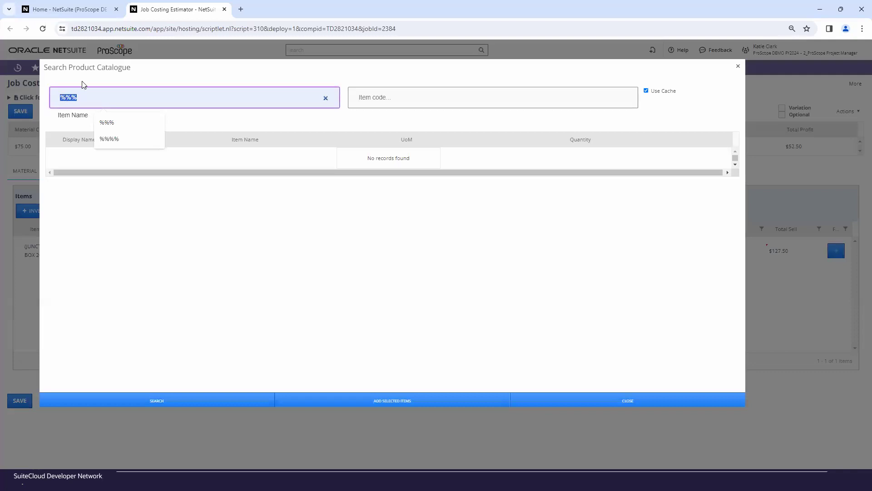
text(permit)
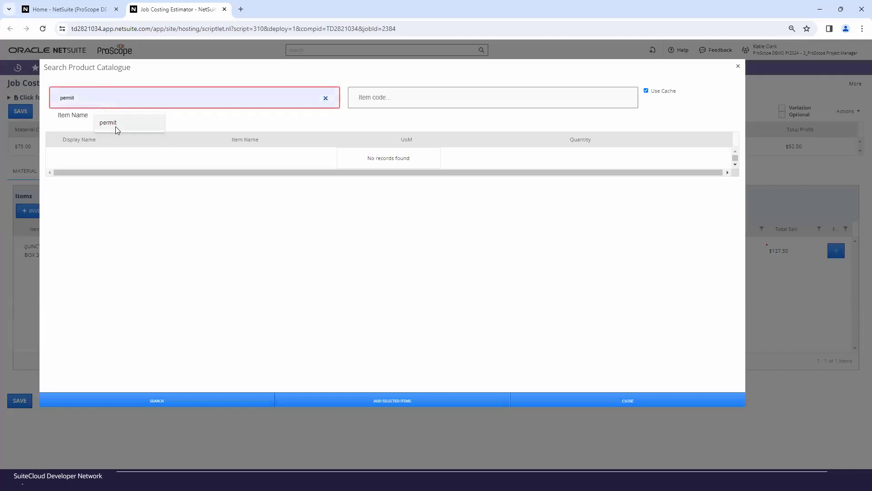
click(115, 126)
click(229, 398)
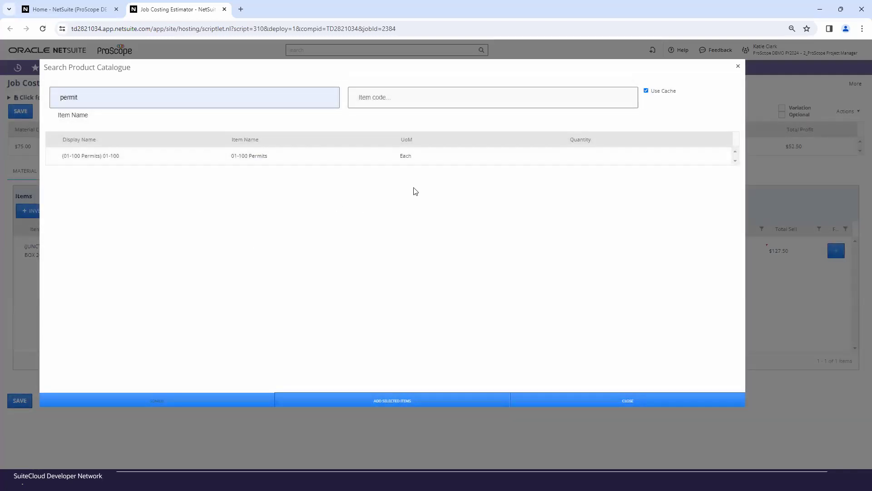
click(590, 157)
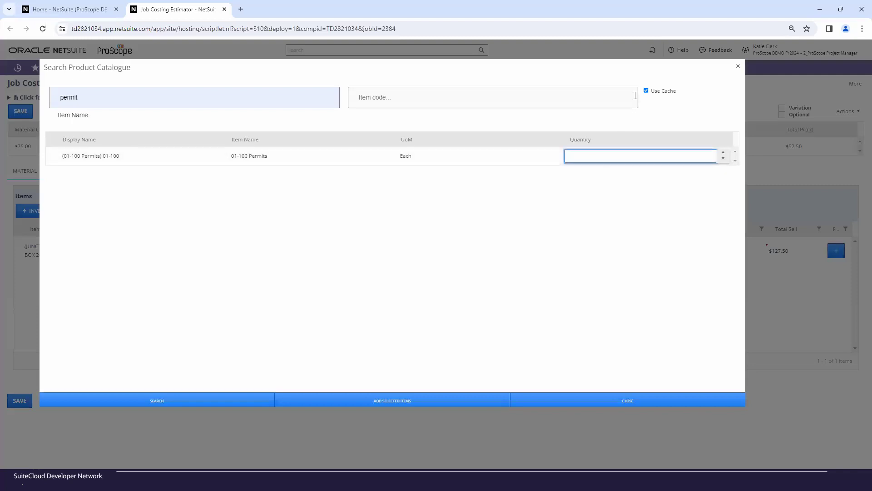
text(1)
click(474, 274)
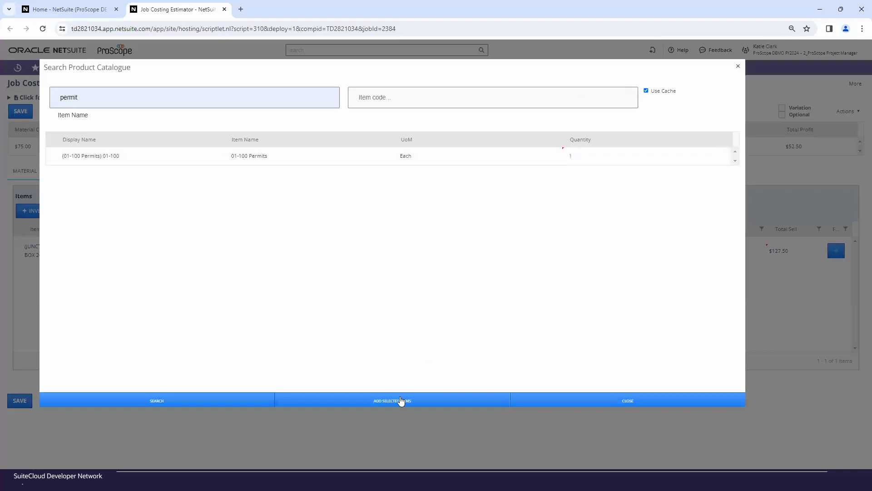
click(401, 402)
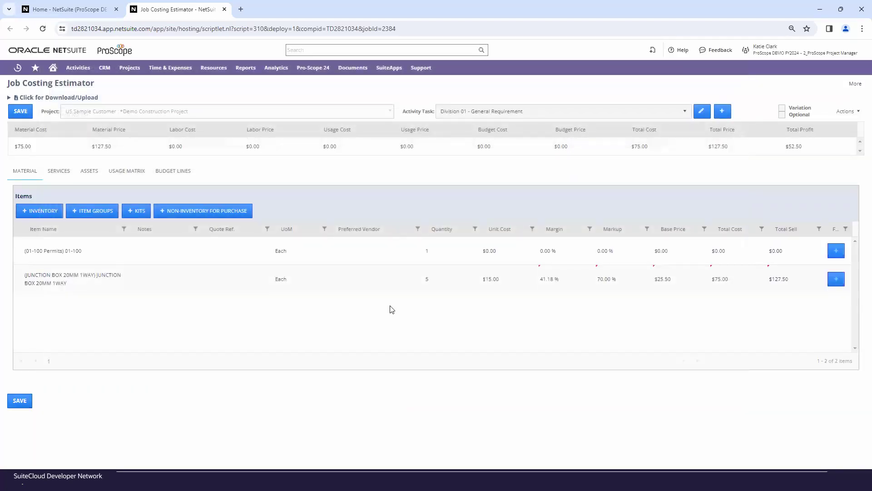
- Set the unit cost of the 01-100 Permits line to 100 and save the estimate
click(491, 251)
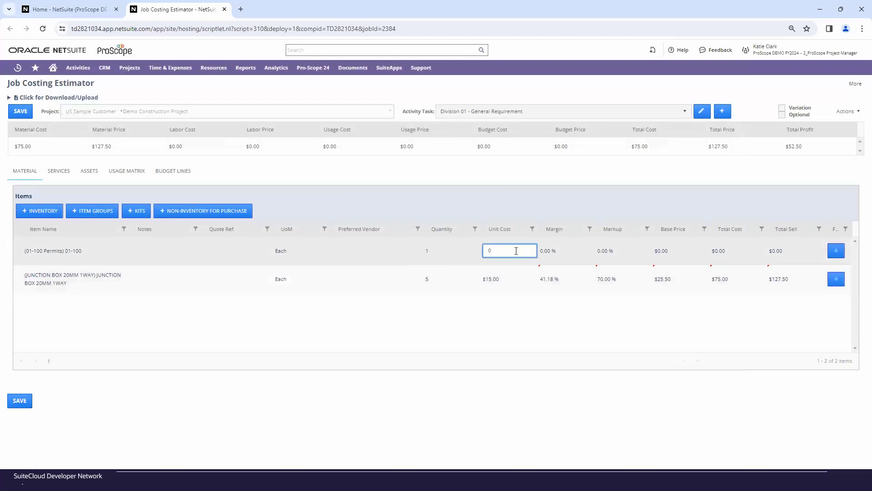
key(BackSpace)
text(100)
click(530, 199)
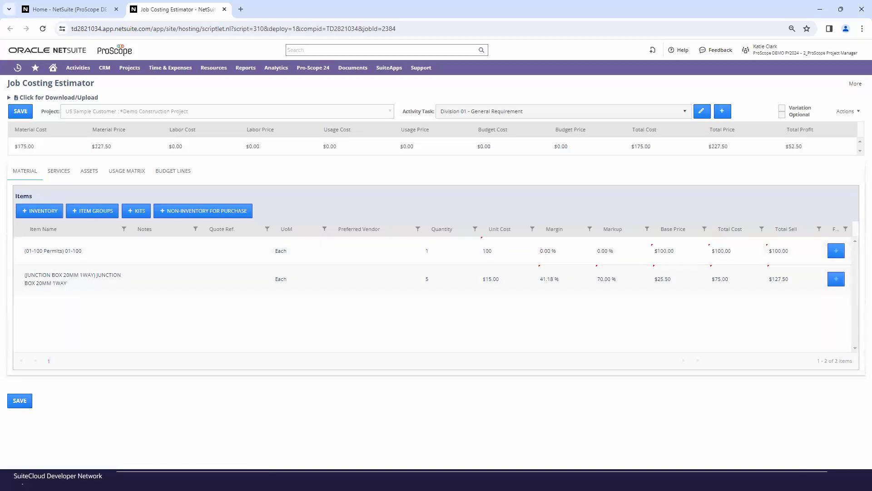
click(19, 400)
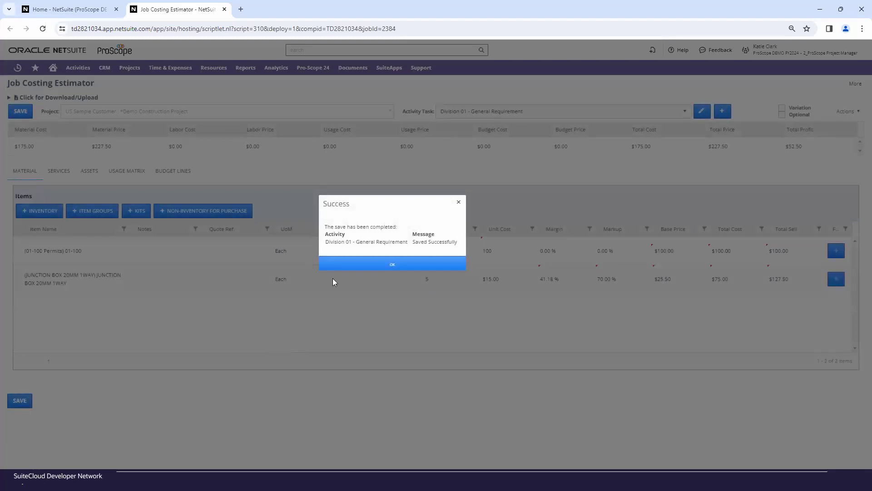
click(357, 262)
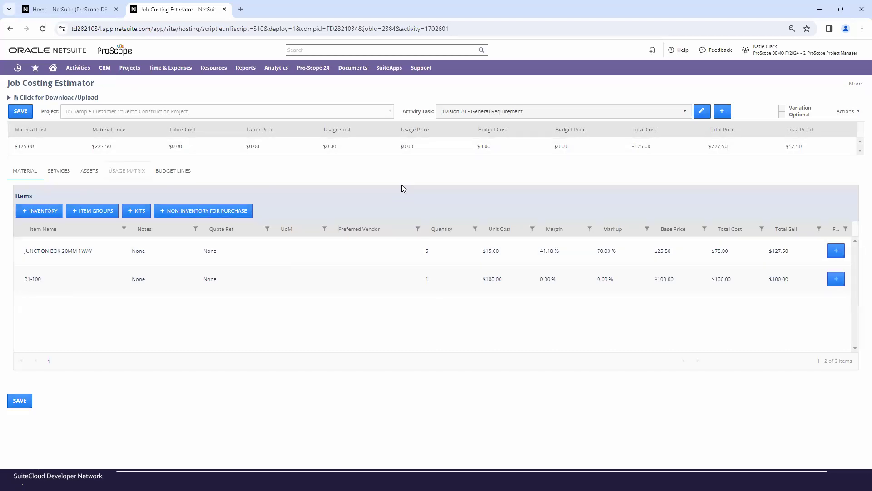
- Switch the activity task to Division 02 - Sitework and show its services
click(67, 175)
click(58, 177)
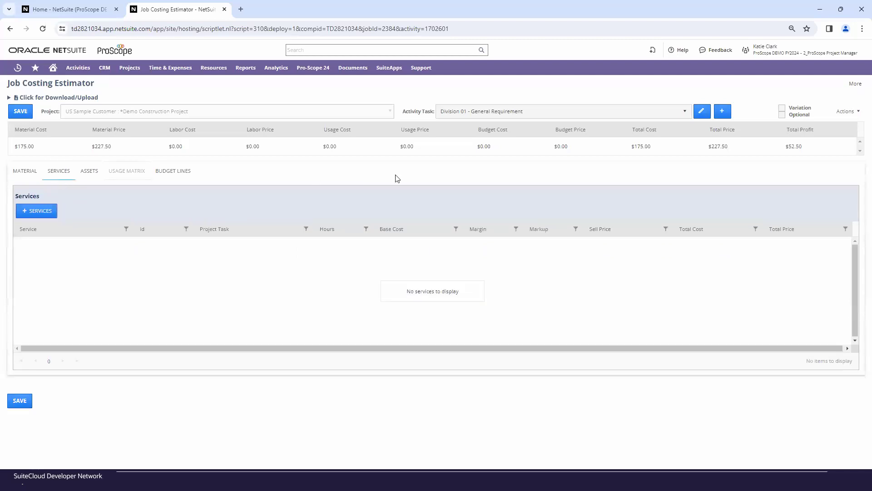
click(500, 111)
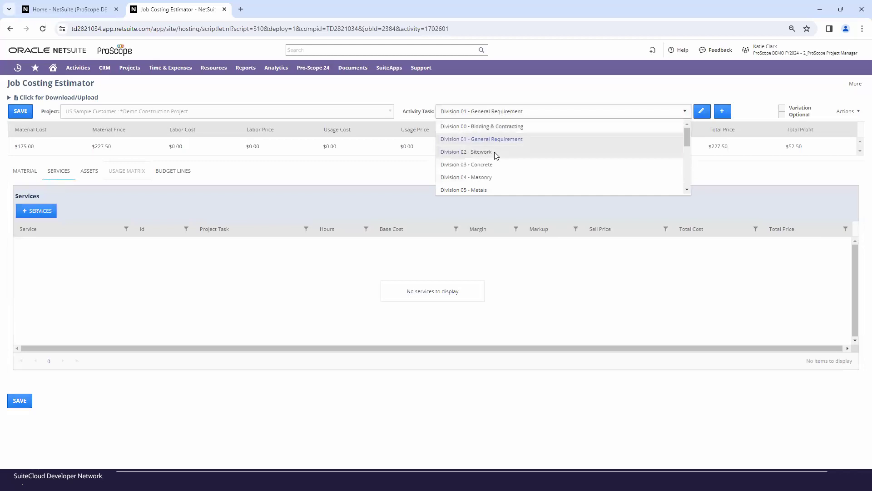
click(495, 153)
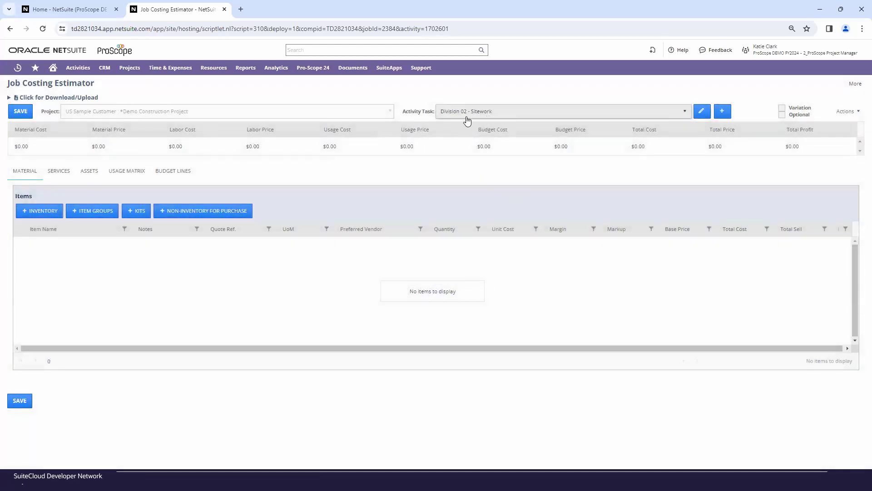
click(62, 173)
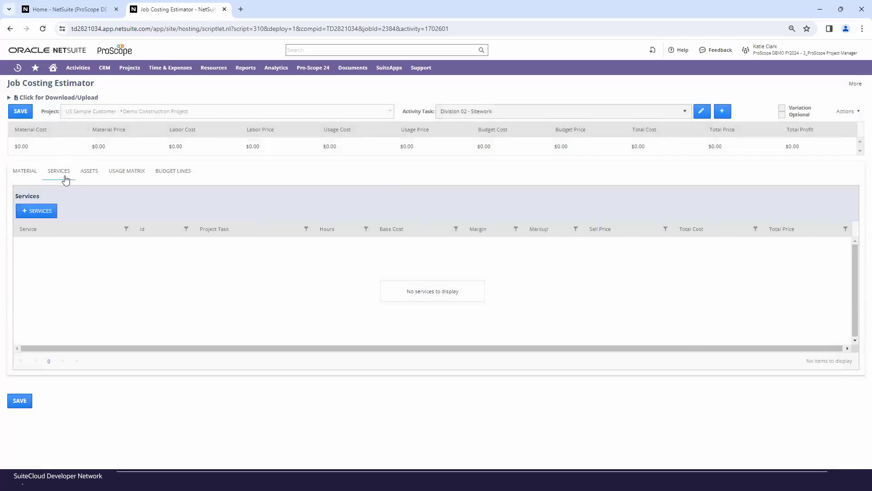
- Search the service catalogue with the wildcard %%% and add Labor - Engineering/Design to the Sitework services
click(39, 212)
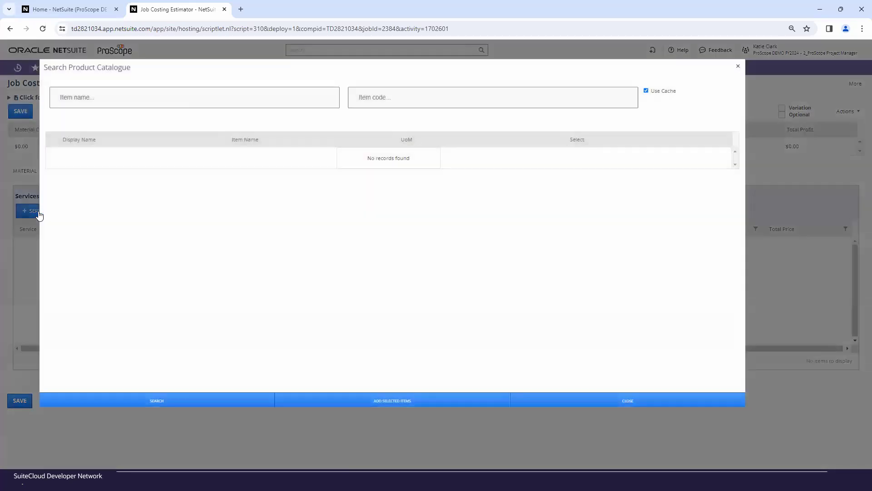
click(86, 101)
click(100, 124)
click(221, 400)
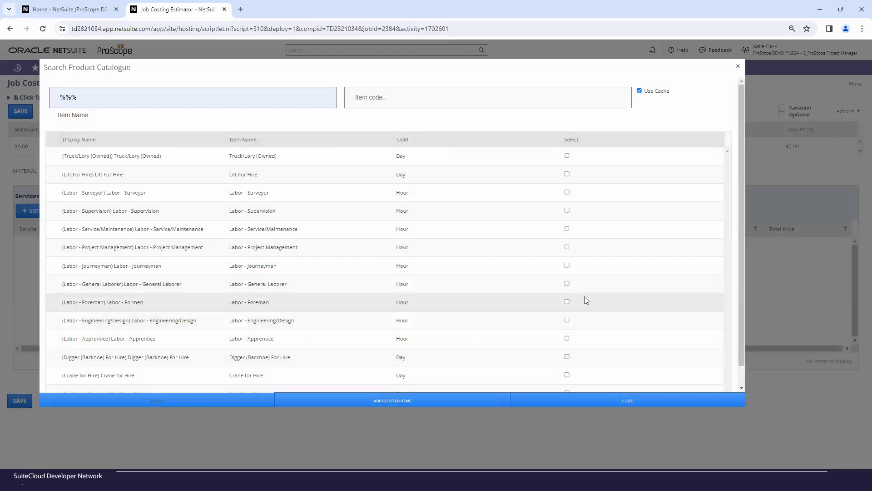
click(567, 320)
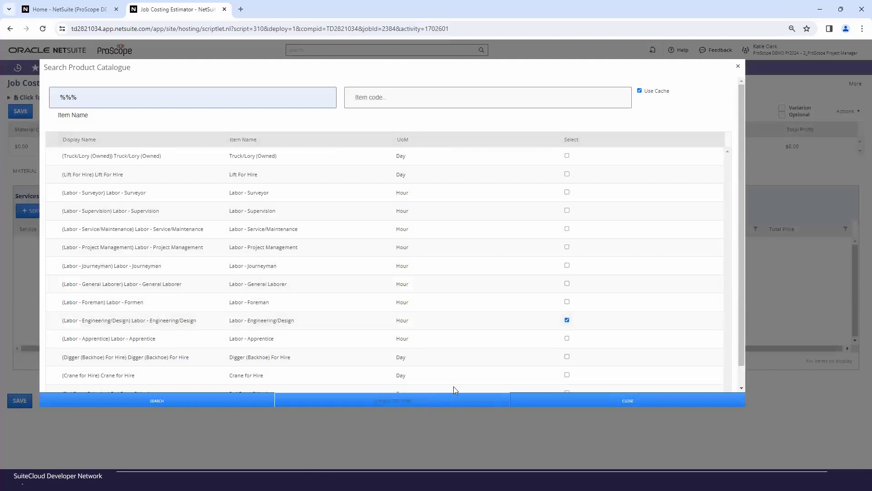
click(438, 405)
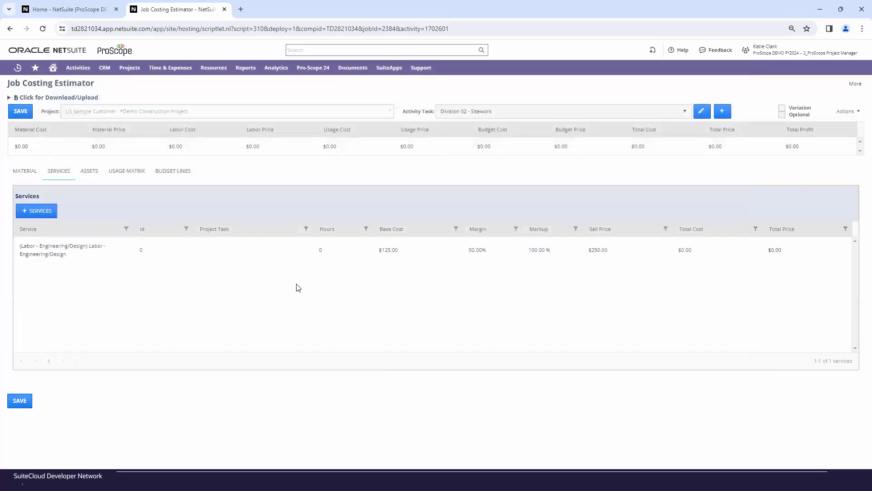
- Set the Labor - Engineering/Design service to 20 hours, assign it to project task Division 02 - Sitework, and save the estimate
click(323, 253)
click(303, 264)
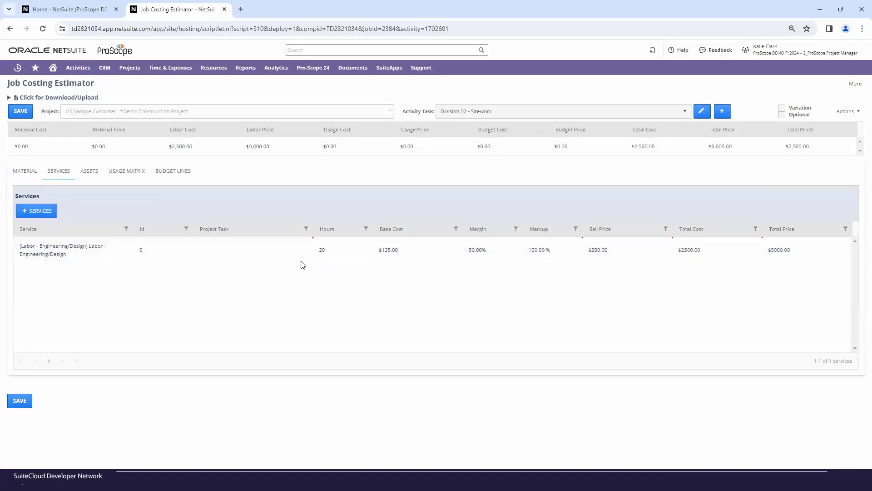
click(208, 250)
click(211, 251)
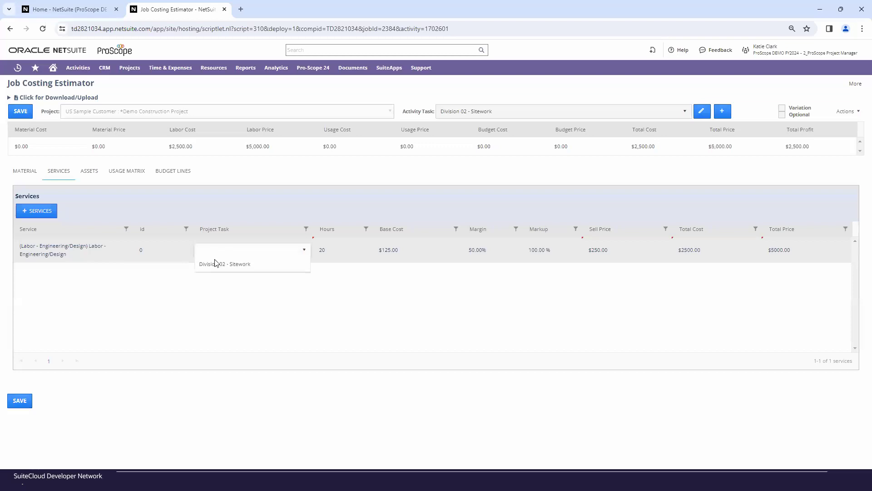
click(214, 265)
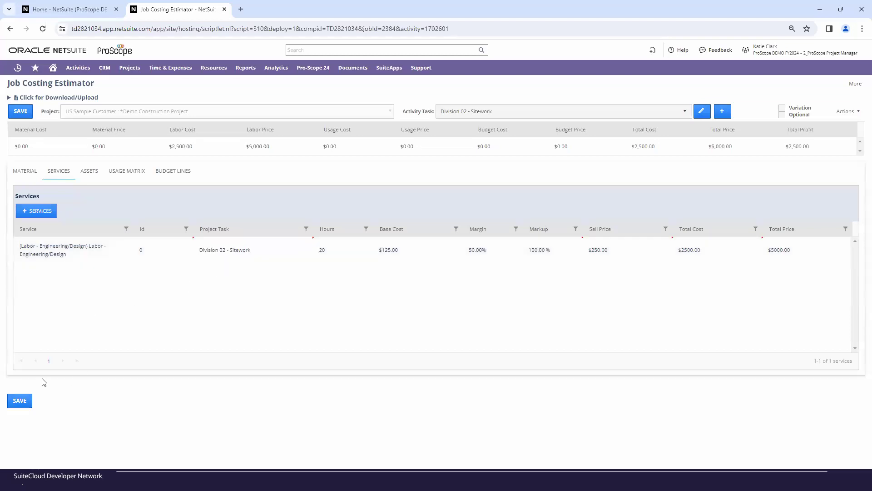
click(25, 406)
click(20, 401)
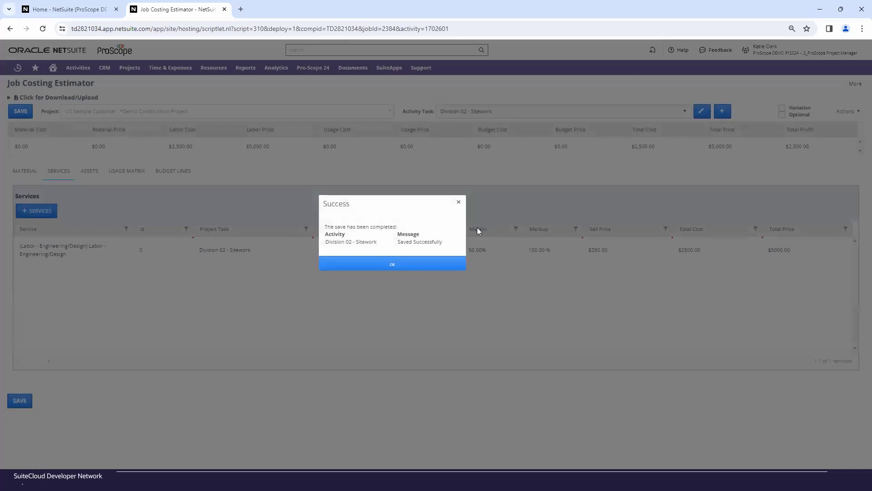
click(438, 268)
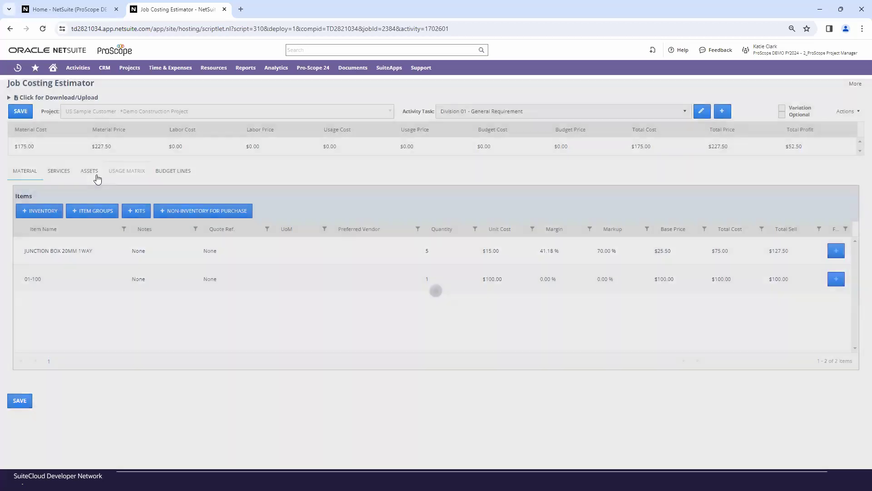
- Search the asset catalogue with the wildcard %%% and add Crane for Hire to the assets of Division 01 - General Requirement
click(90, 172)
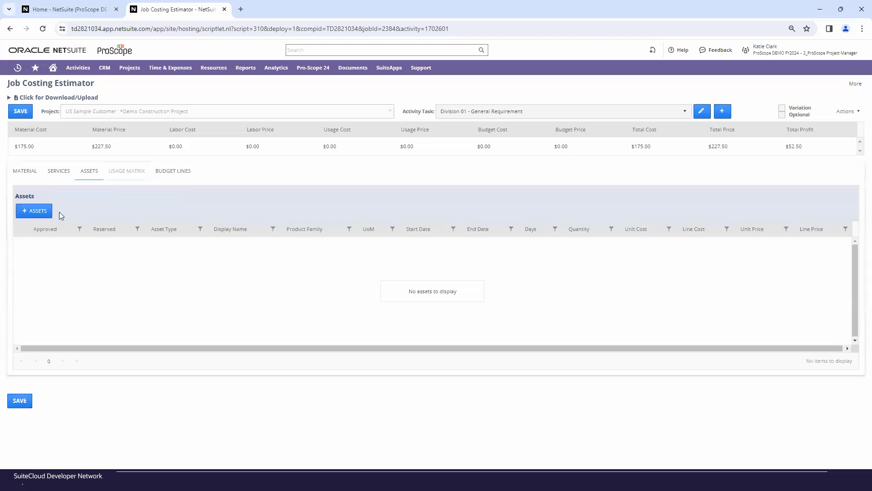
click(33, 211)
click(88, 100)
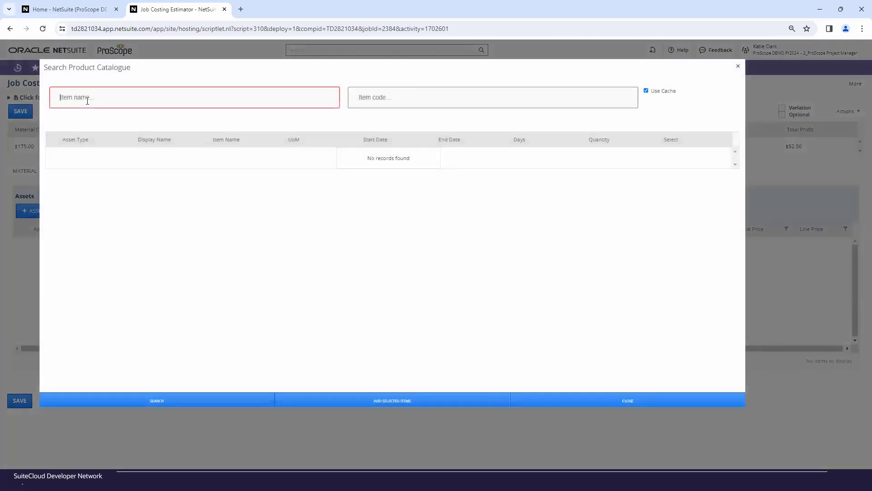
click(105, 127)
click(173, 398)
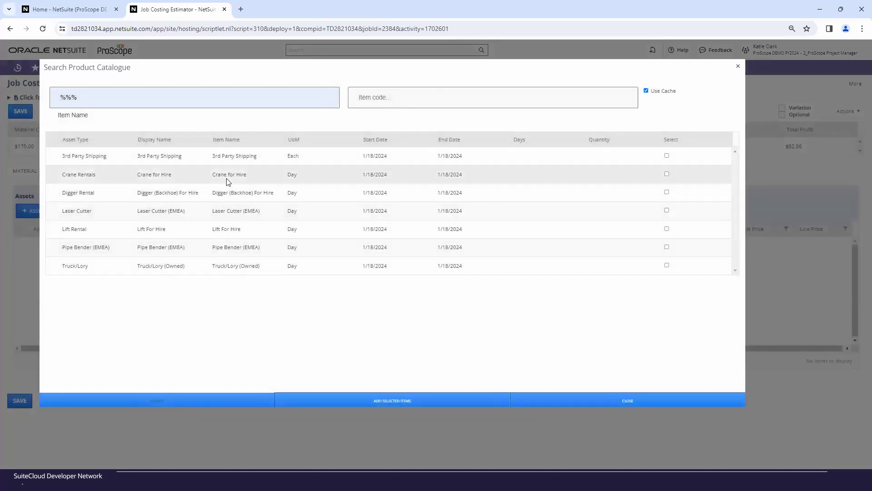
click(667, 174)
click(320, 402)
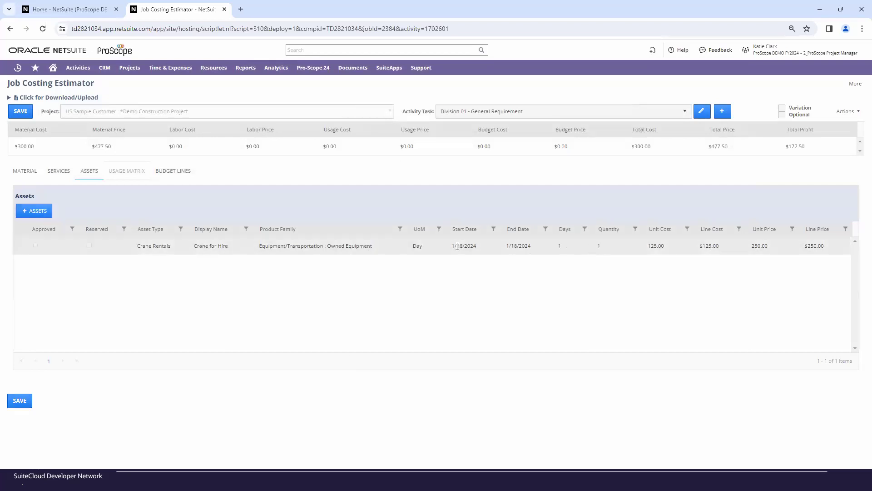
- Set the Crane for Hire rental to 7 days and save the Division 01 estimate
click(564, 249)
text(7)
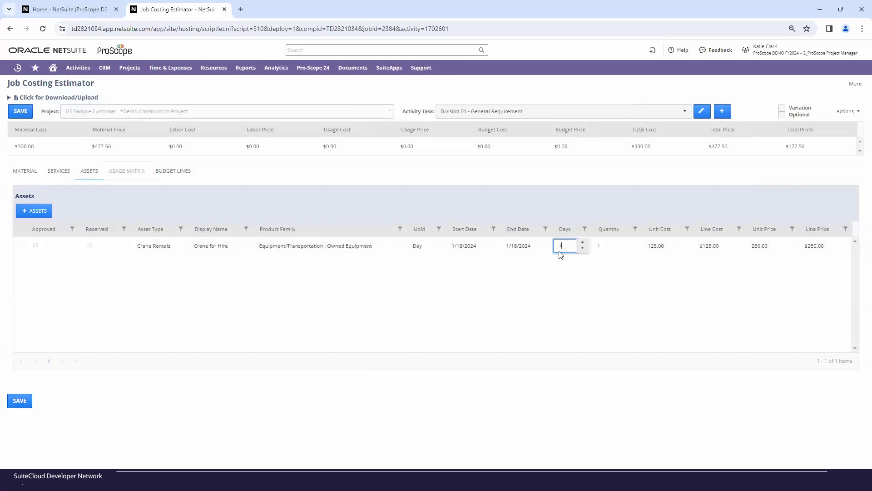
click(585, 268)
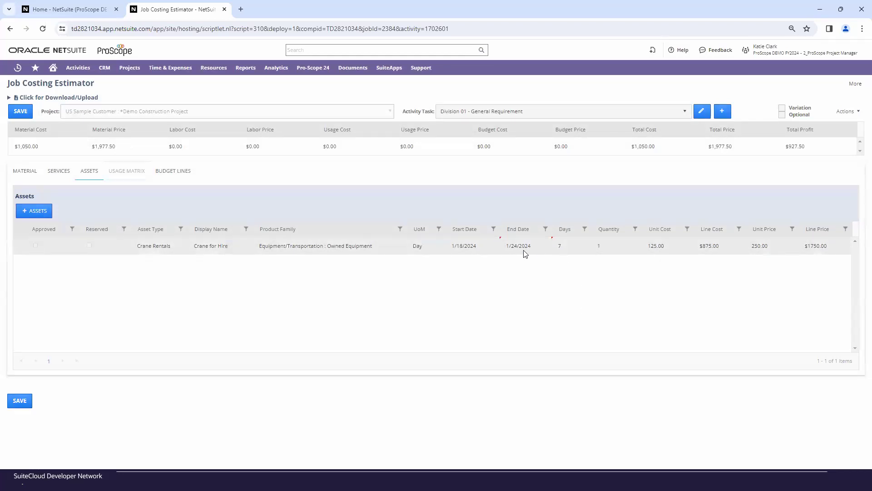
click(481, 252)
click(509, 272)
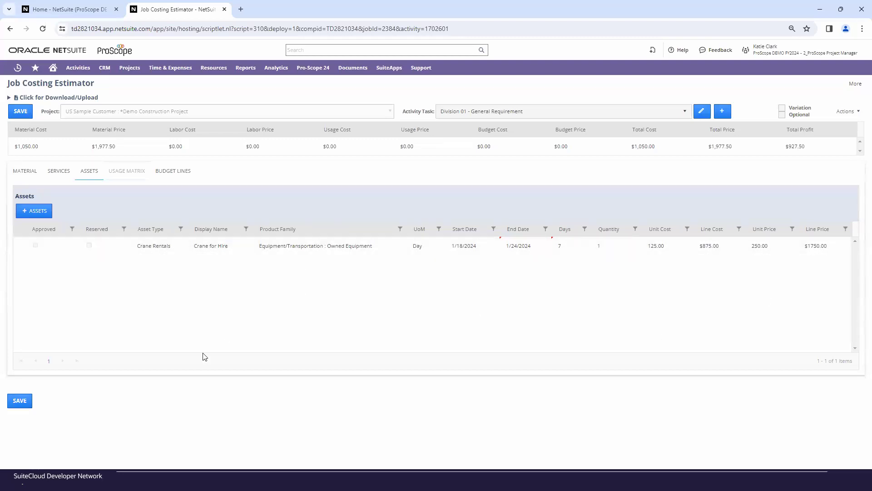
click(20, 402)
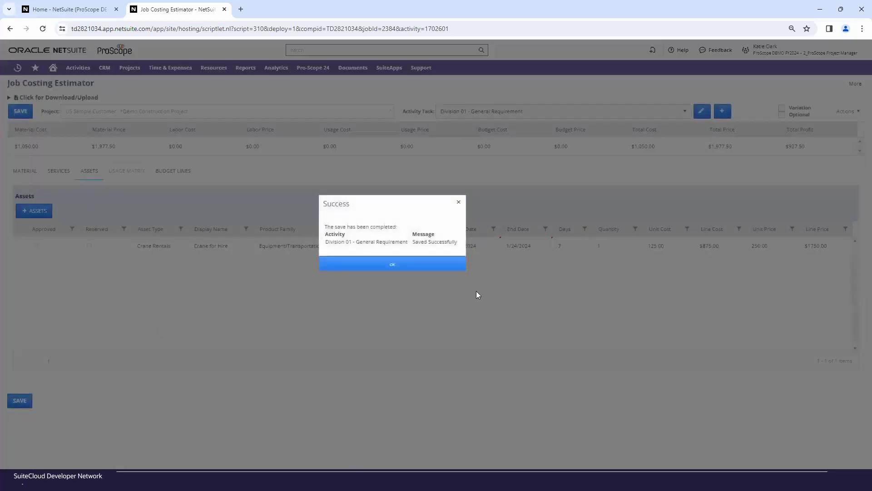
click(446, 268)
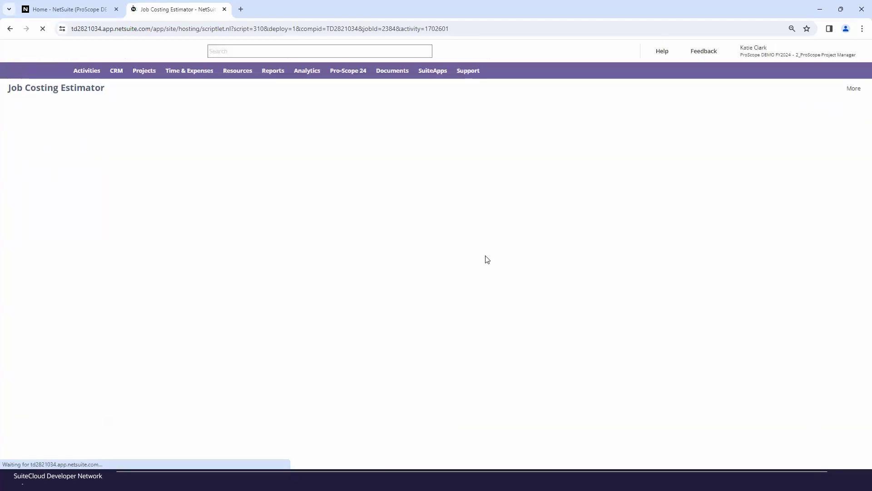
right_click(445, 261)
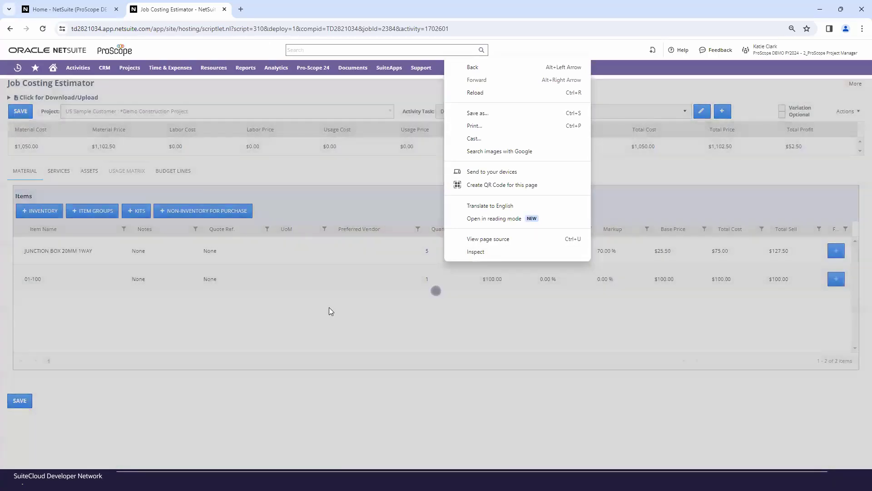
click(127, 171)
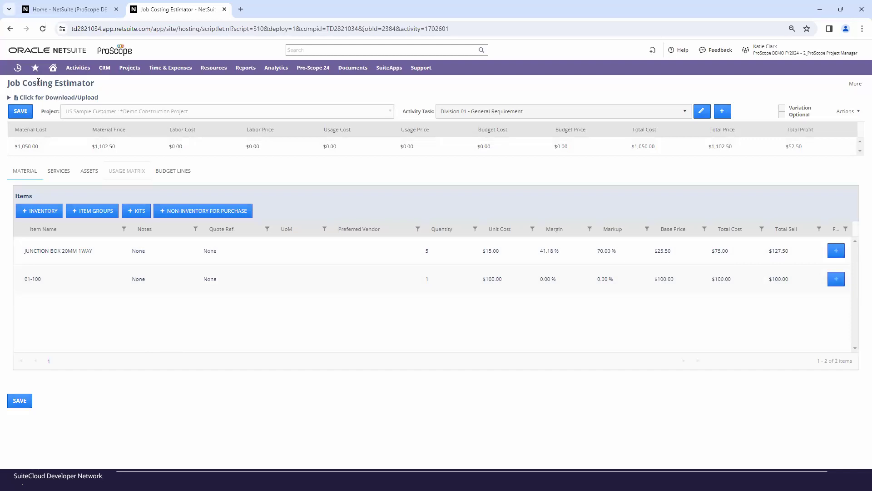
- Reveal the estimate's download/upload options and look through the list of activity tasks
click(19, 98)
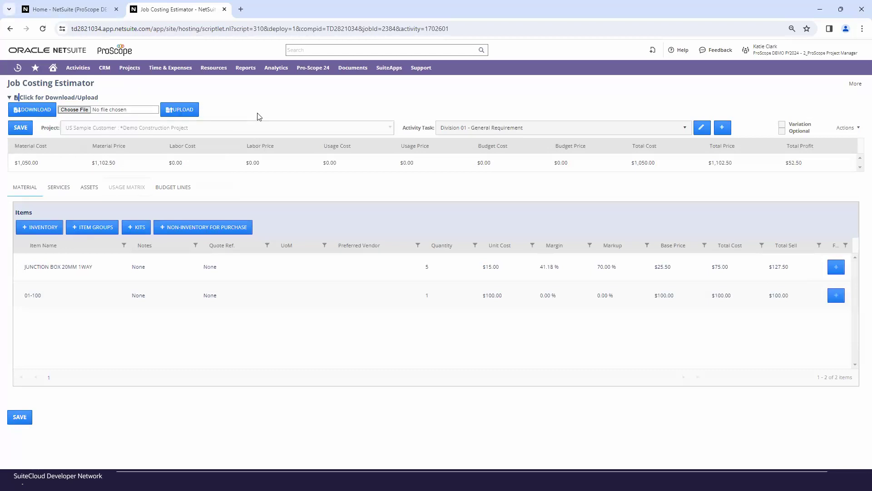
click(546, 132)
scroll(554, 154, down, 5)
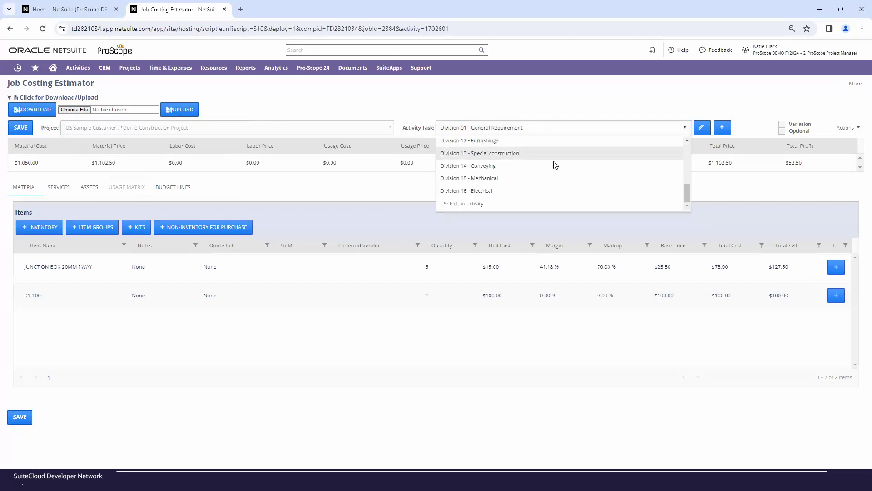
click(527, 105)
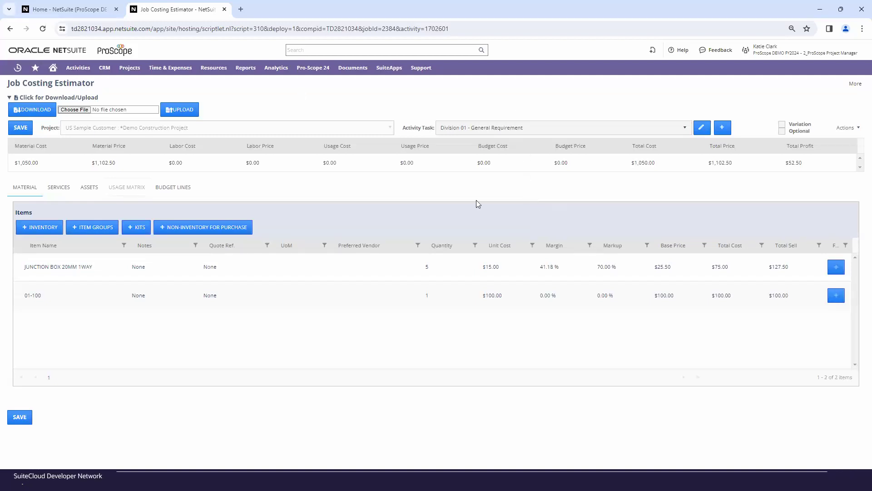
- Return to the home dashboard, open the *Demo Construction Project record and run Admin Refresh Values
click(54, 70)
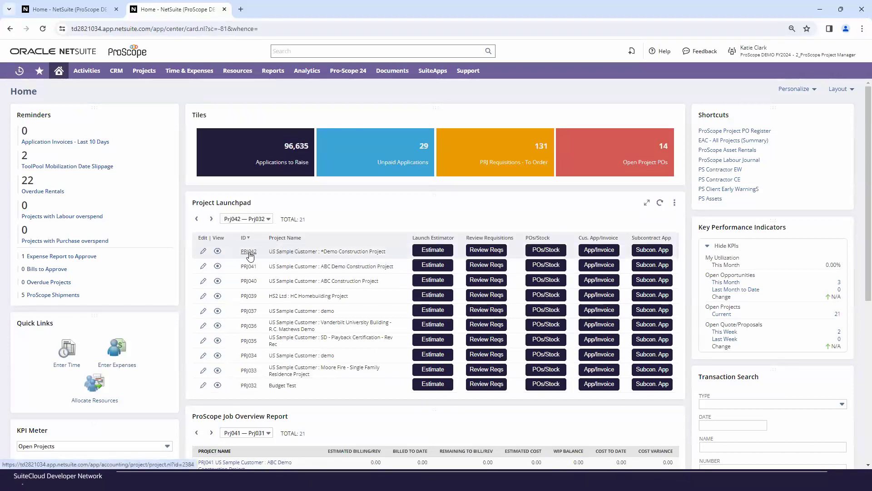
click(249, 255)
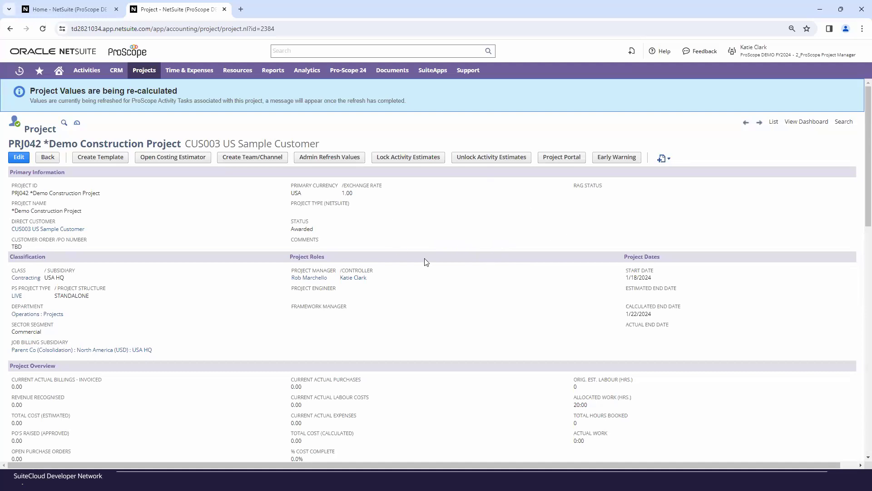
click(342, 159)
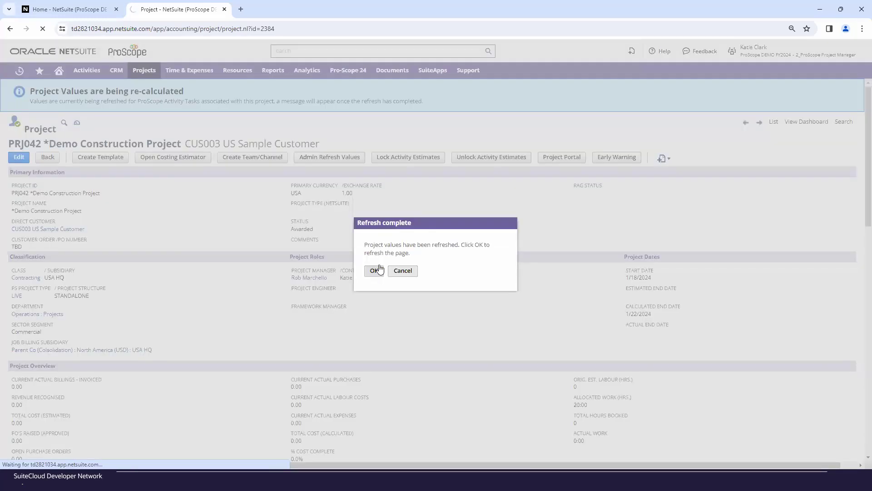
click(377, 271)
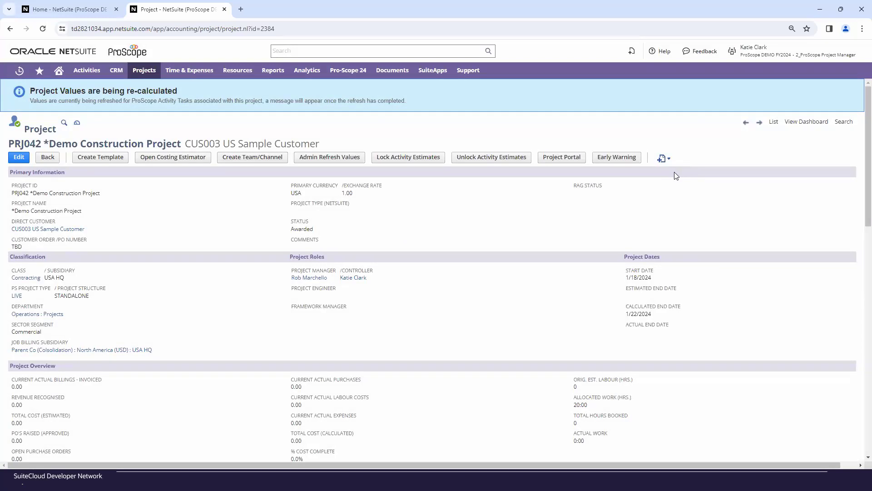
- Start a new Quote/Proposal from the project record and review its header, summary and item lines
mouse_move(663, 158)
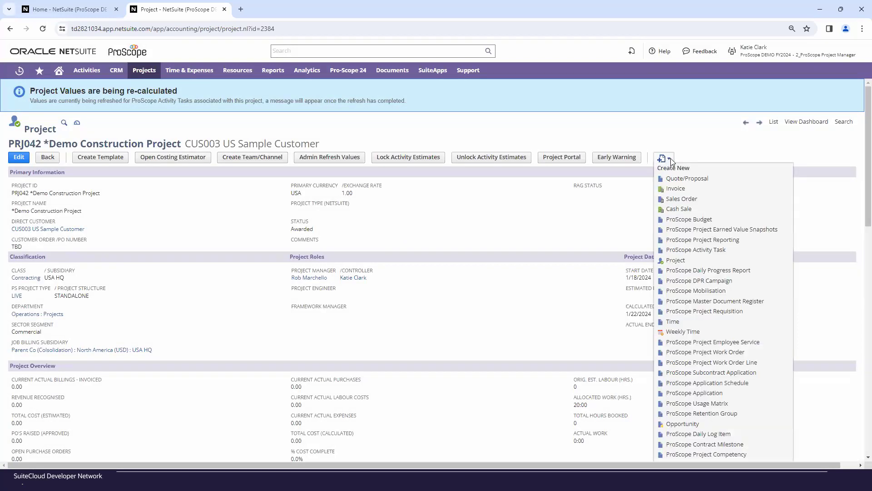
click(681, 183)
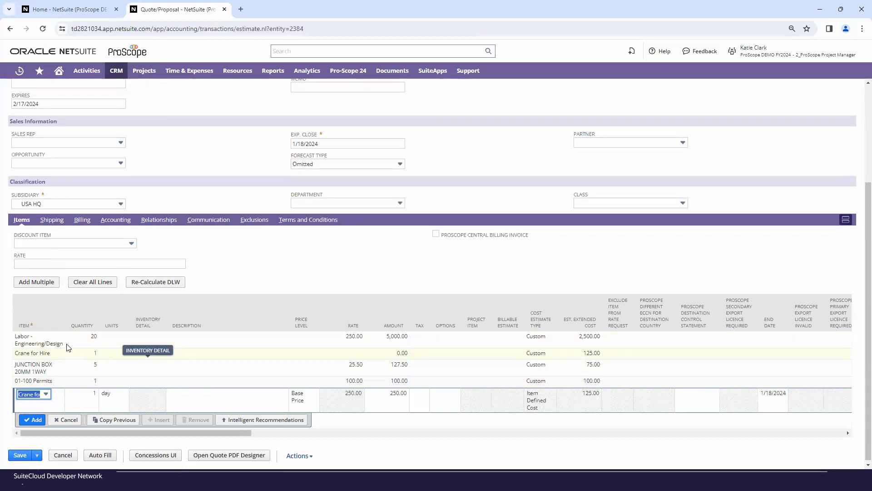
scroll(75, 351, up, 4)
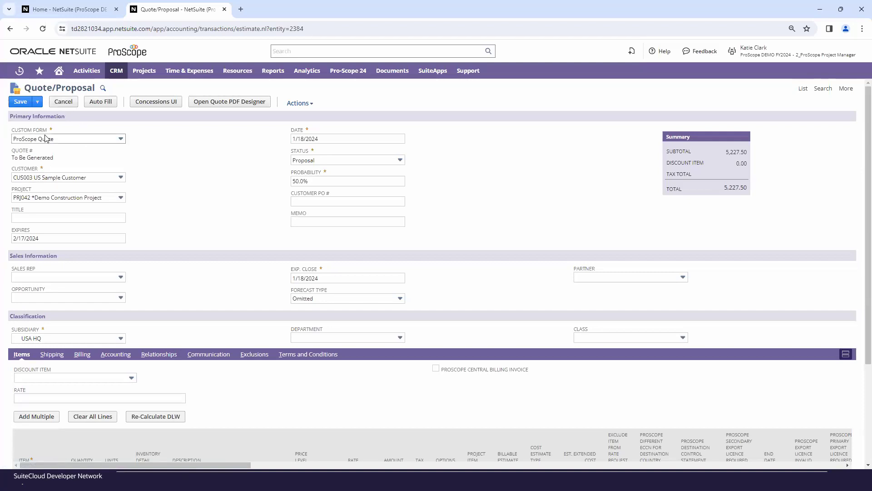
scroll(152, 304, down, 2)
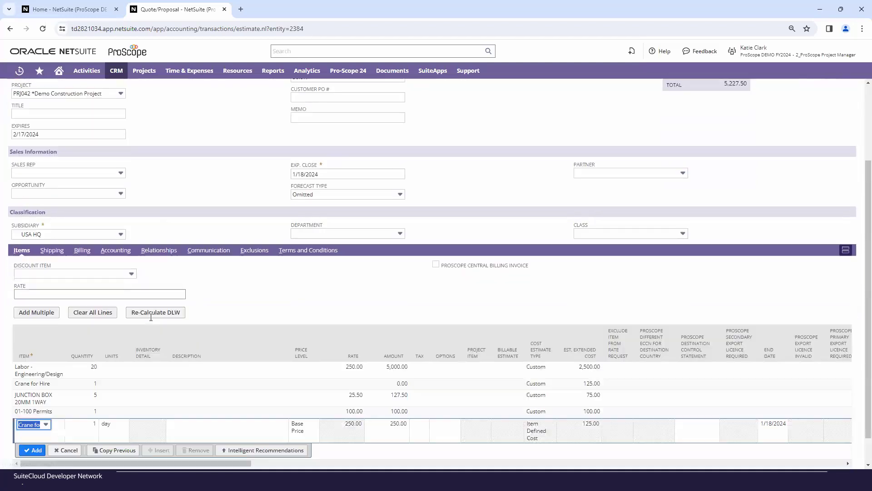
scroll(151, 317, down, 2)
scroll(126, 388, up, 2)
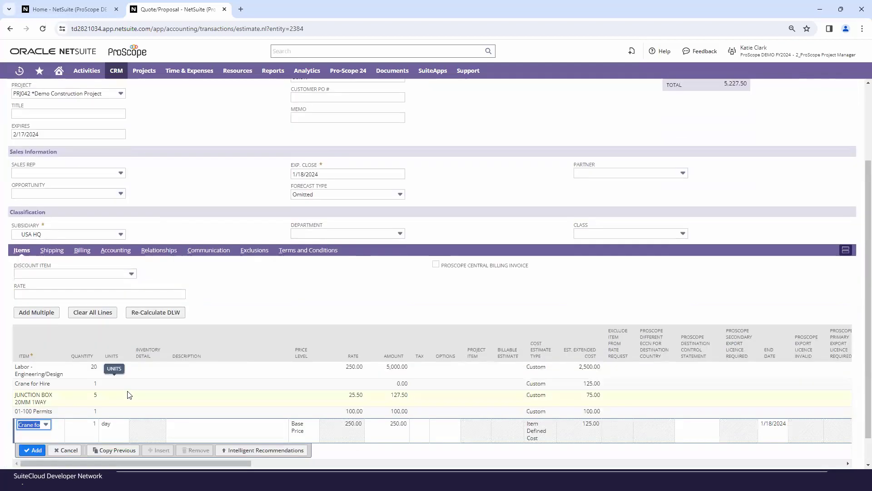
scroll(129, 394, up, 2)
scroll(61, 358, down, 3)
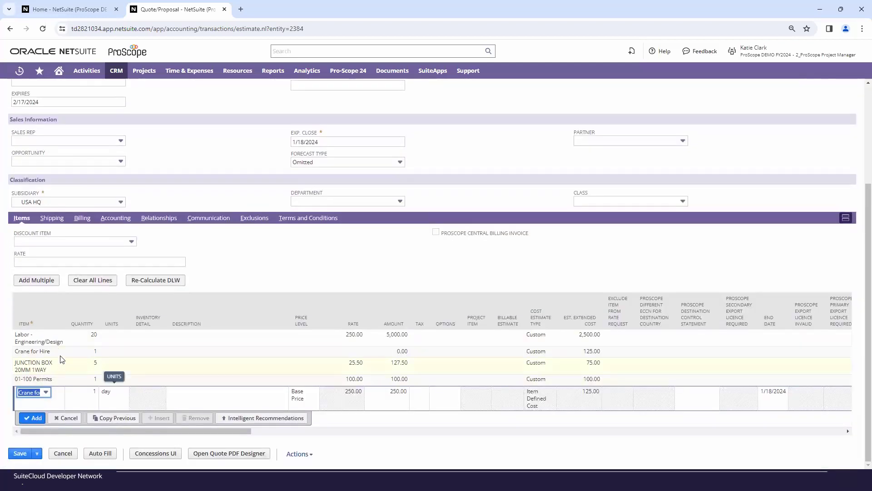
scroll(184, 316, up, 3)
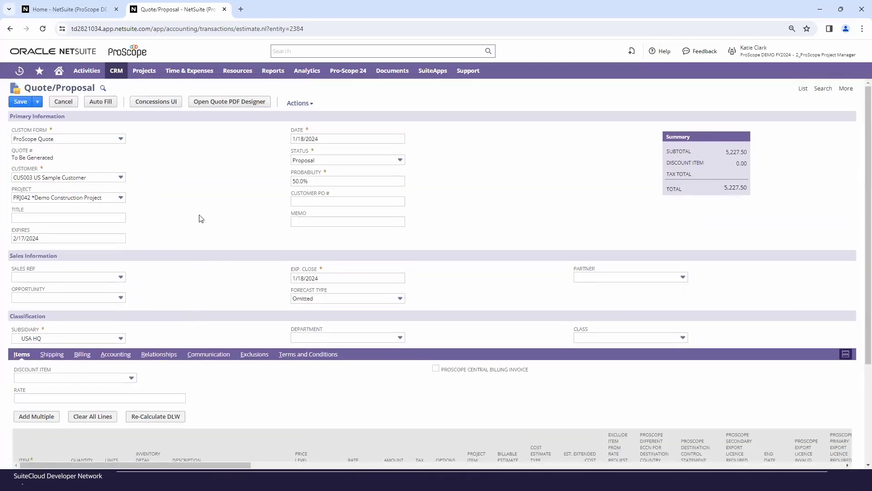
- Open the Quote PDF Designer for this quote and hide the Total Price inc. Tax column in Activity Summaries
click(221, 104)
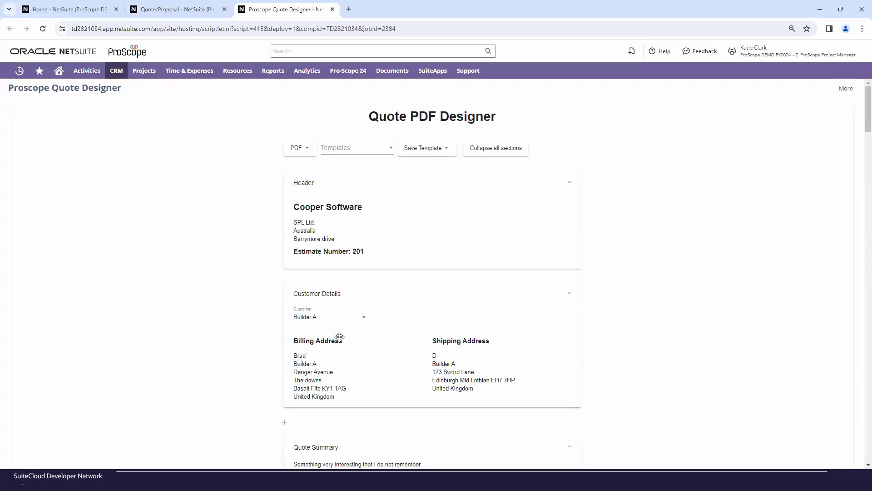
scroll(406, 338, down, 1)
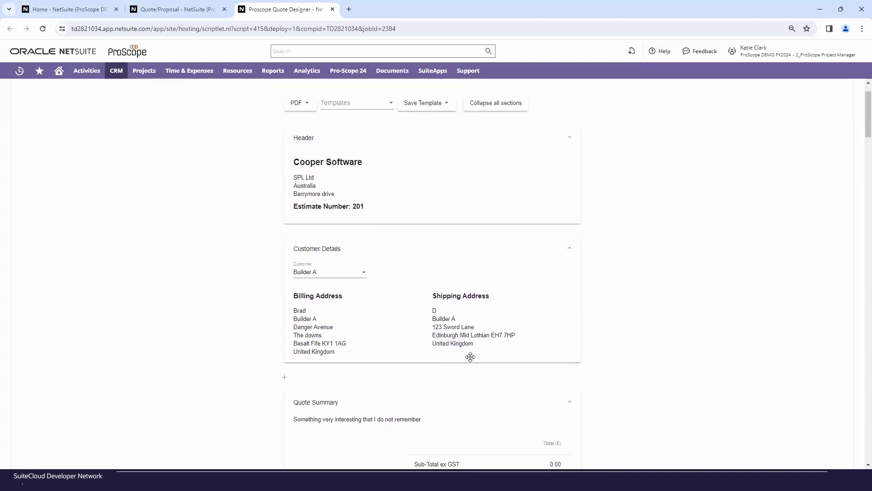
scroll(469, 357, down, 1)
scroll(468, 356, down, 1)
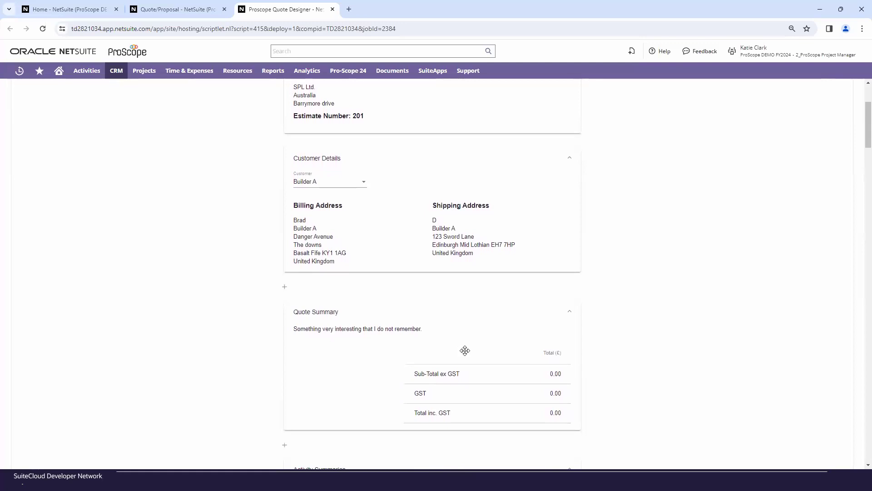
scroll(460, 355, down, 4)
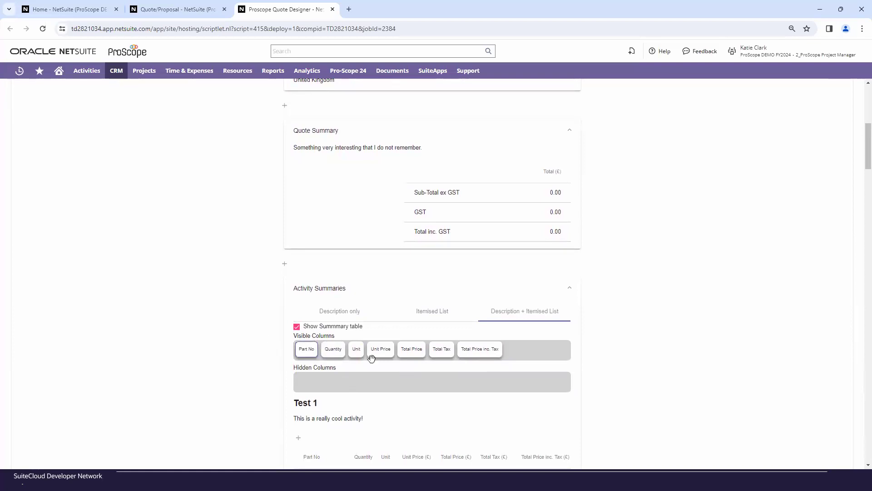
drag(476, 350, 431, 388)
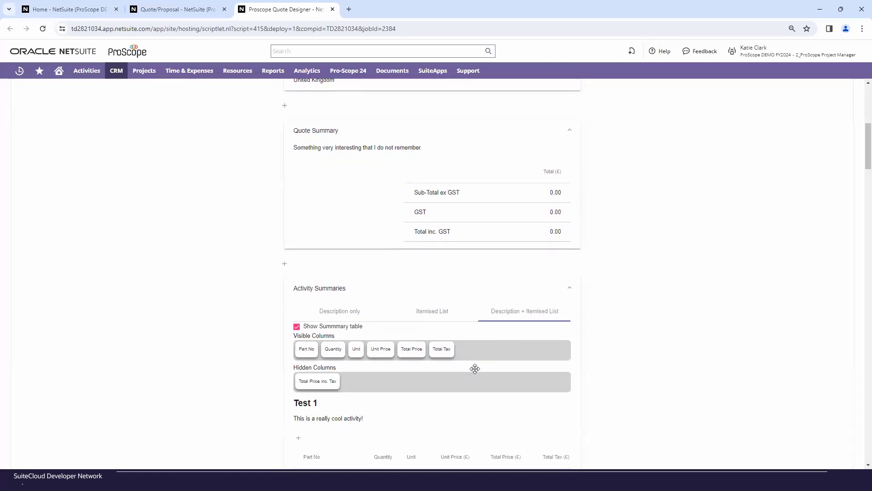
- Review the Activity Summaries preview in the quote designer, including the Test 1 item table and its totals section
scroll(463, 377, down, 3)
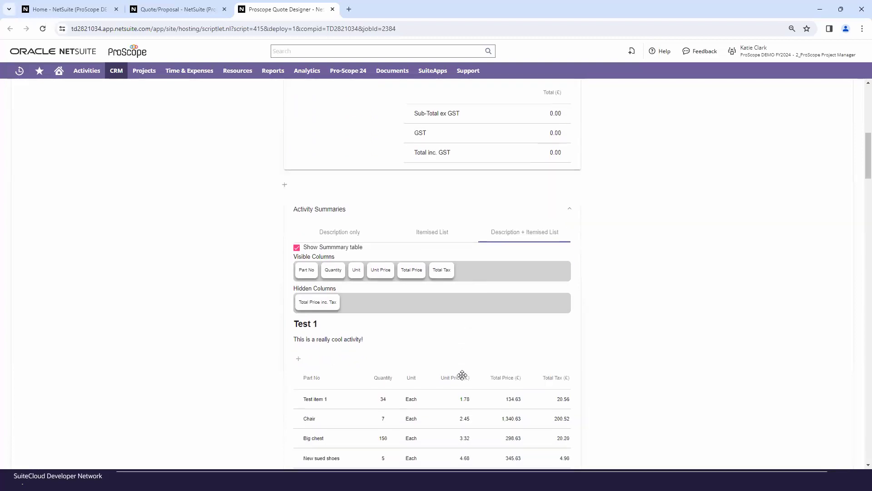
scroll(463, 381, down, 3)
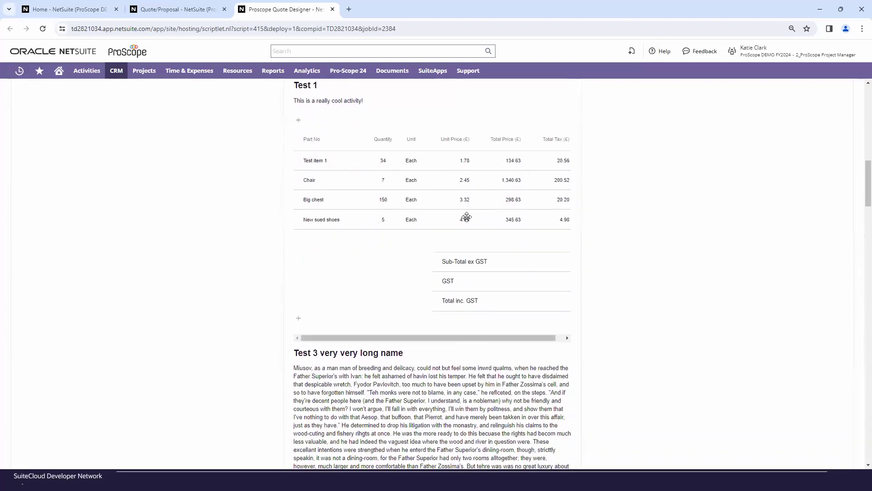
scroll(479, 281, up, 5)
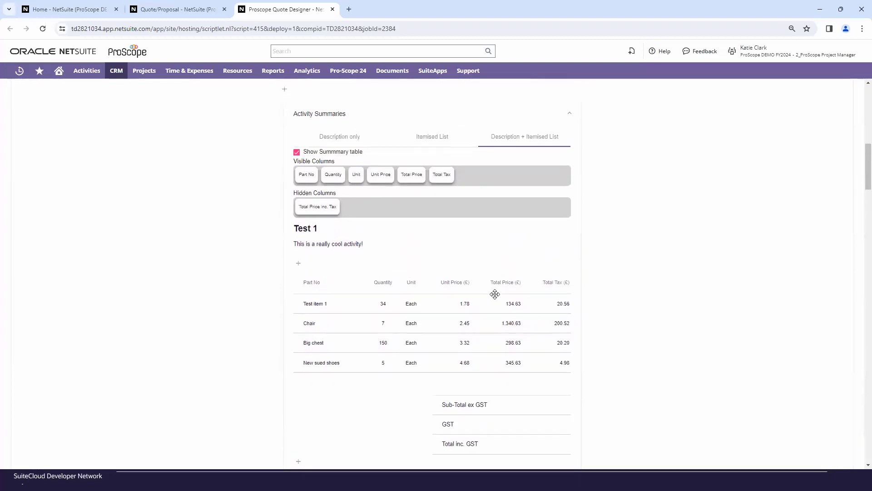
scroll(412, 276, up, 6)
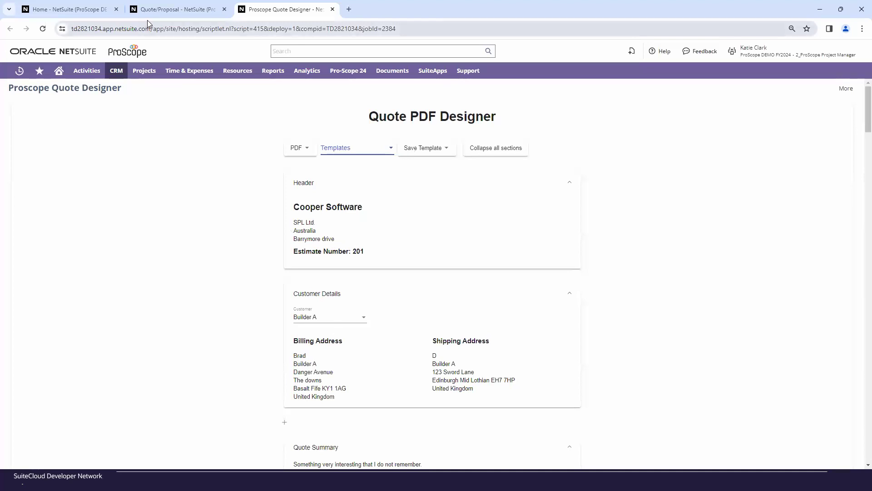
- Return to the unsaved Quote/Proposal for *Demo Construction Project, check its item lines and save the quote
click(194, 10)
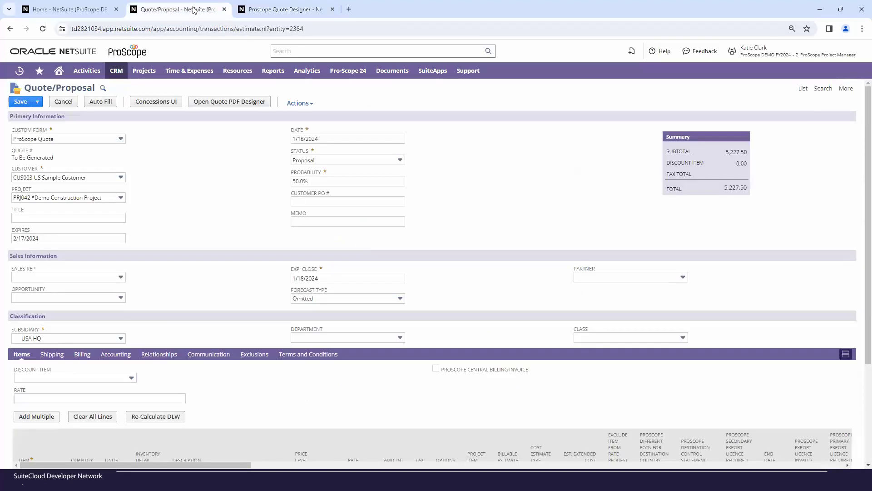
scroll(93, 237, down, 3)
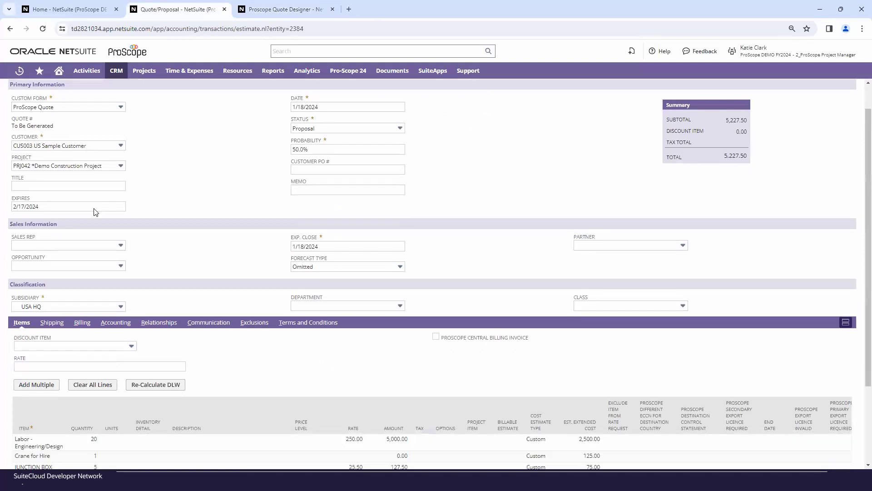
click(21, 454)
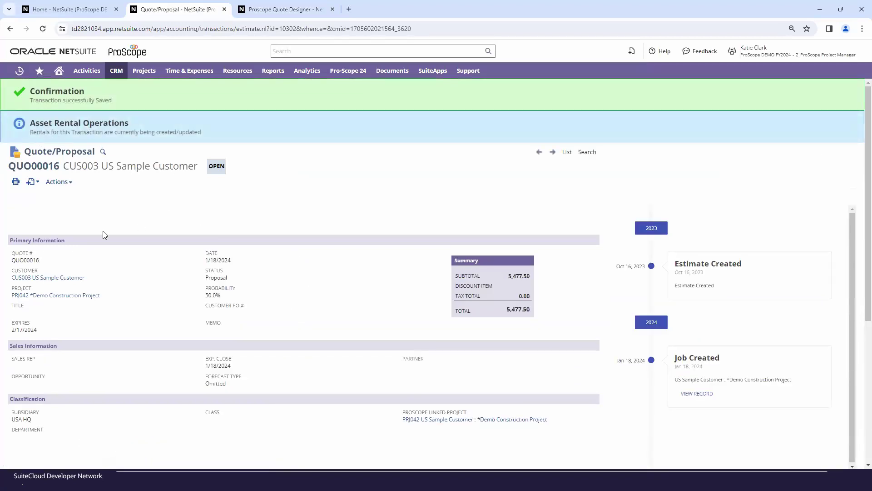
scroll(109, 250, down, 2)
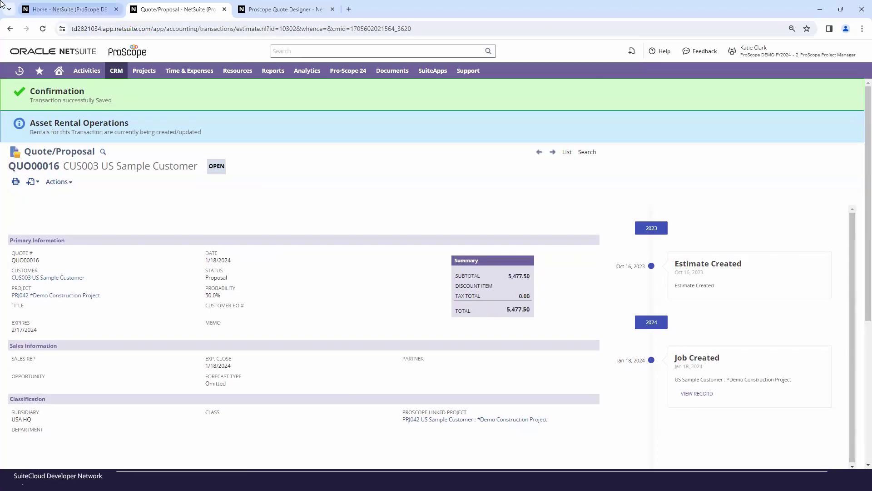
click(820, 9)
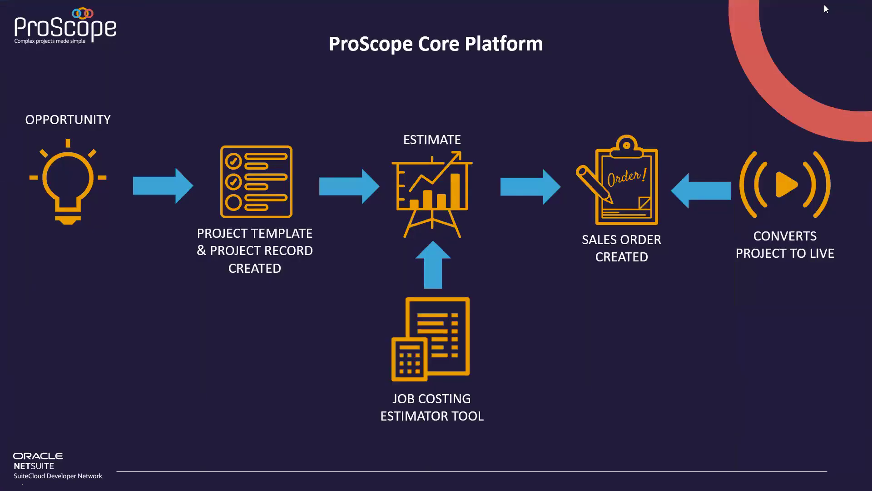
click(655, 157)
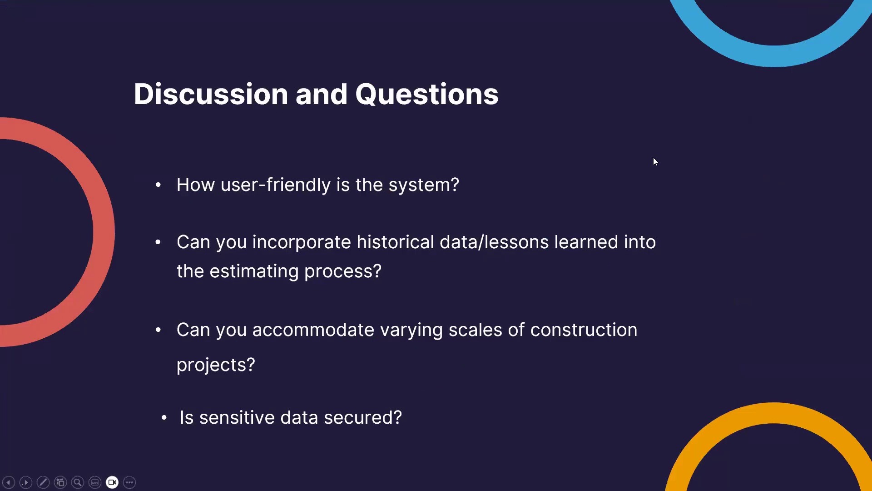